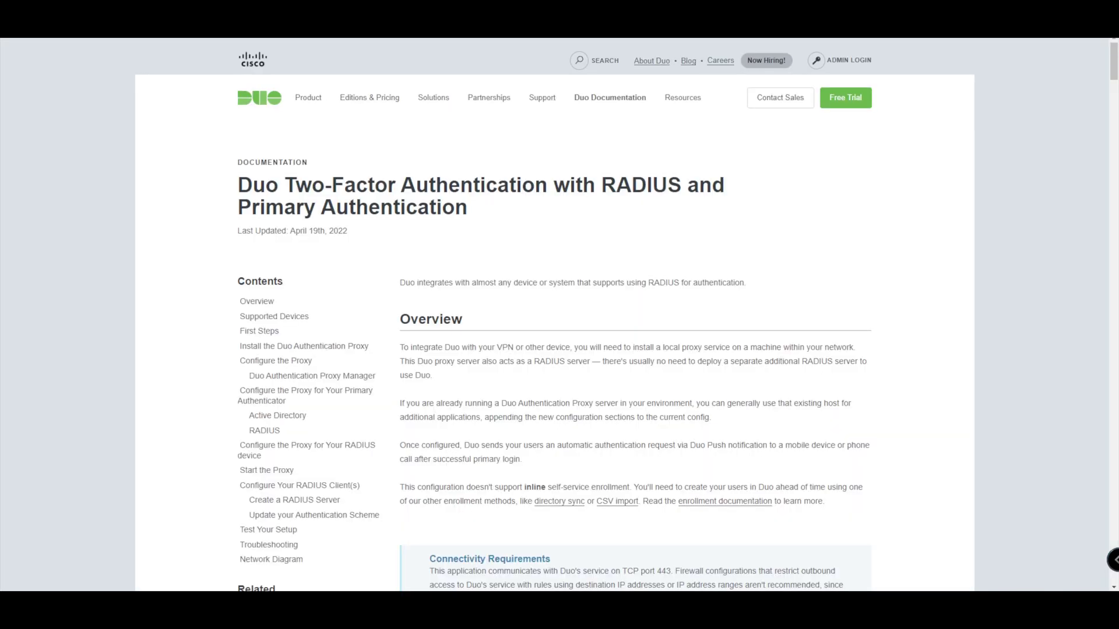
- Read the Duo RADIUS guide's overview and first steps through to its authproxy.cfg locations
{"action": "scroll", "coordinate": [559, 314], "scroll_direction": "down", "scroll_amount": 2}
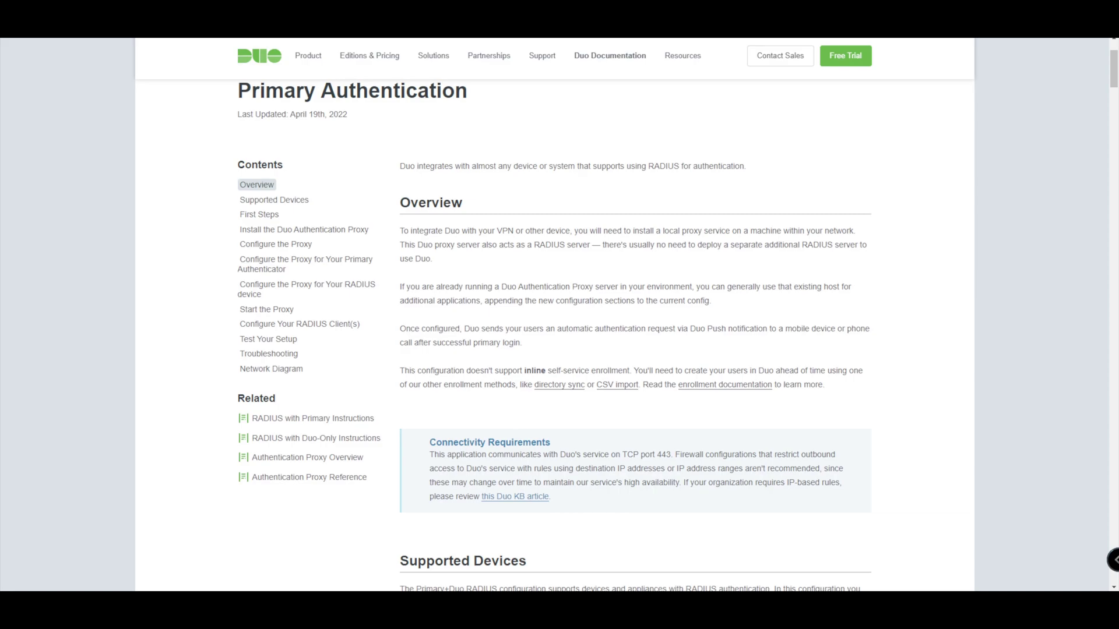
{"action": "scroll", "coordinate": [560, 315], "scroll_direction": "up", "scroll_amount": 1}
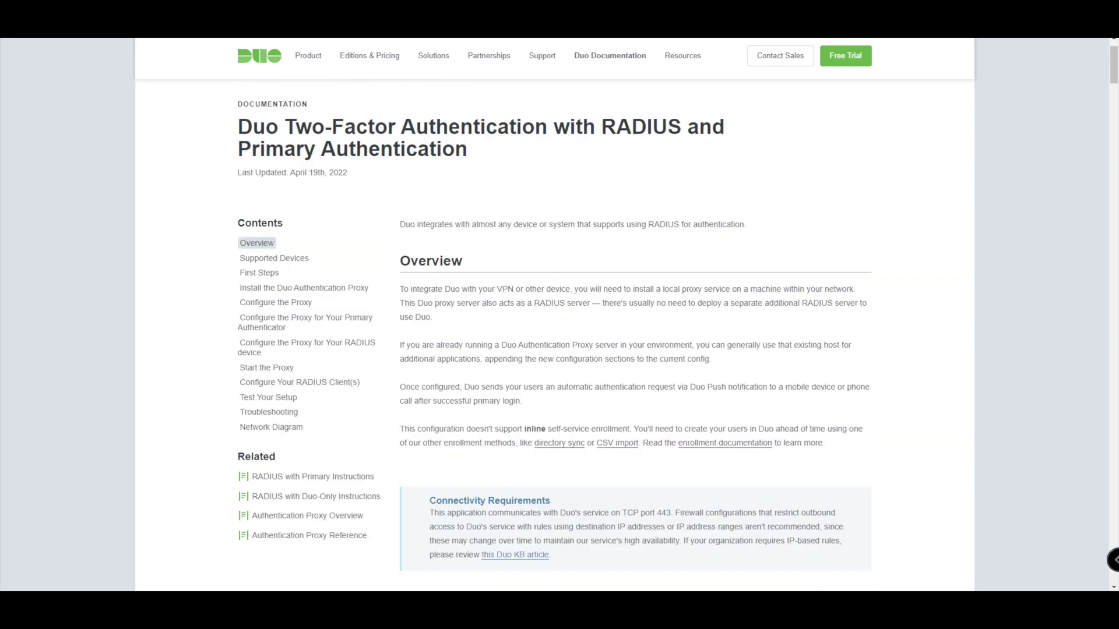
{"action": "scroll", "coordinate": [560, 315], "scroll_direction": "down", "scroll_amount": 2}
{"action": "scroll", "coordinate": [635, 336], "scroll_direction": "down", "scroll_amount": 4}
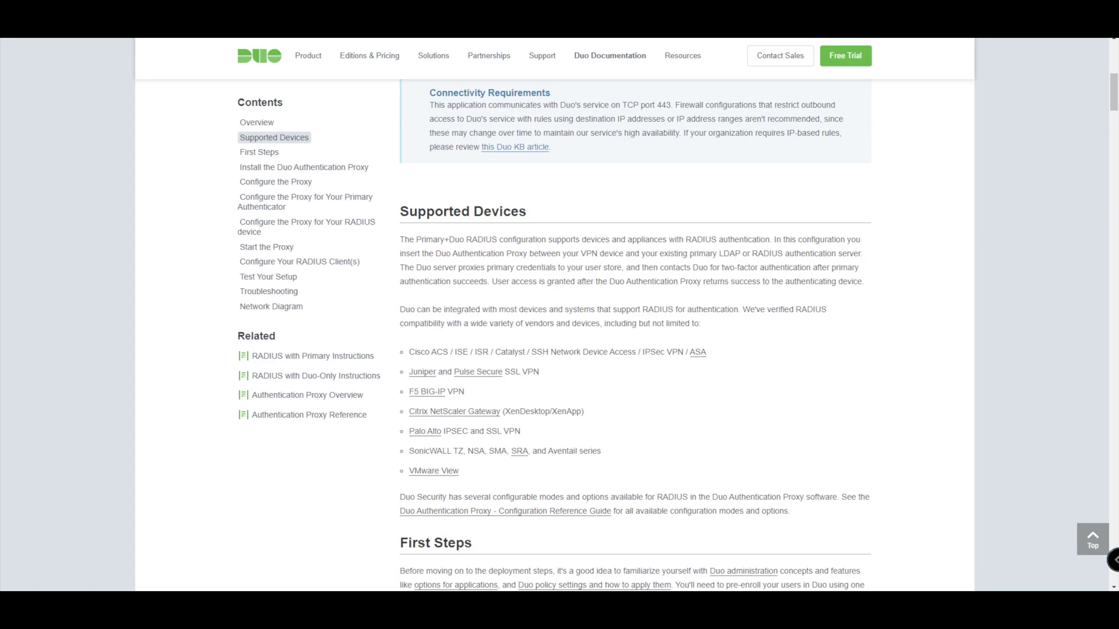
{"action": "scroll", "coordinate": [635, 336], "scroll_direction": "down", "scroll_amount": 6}
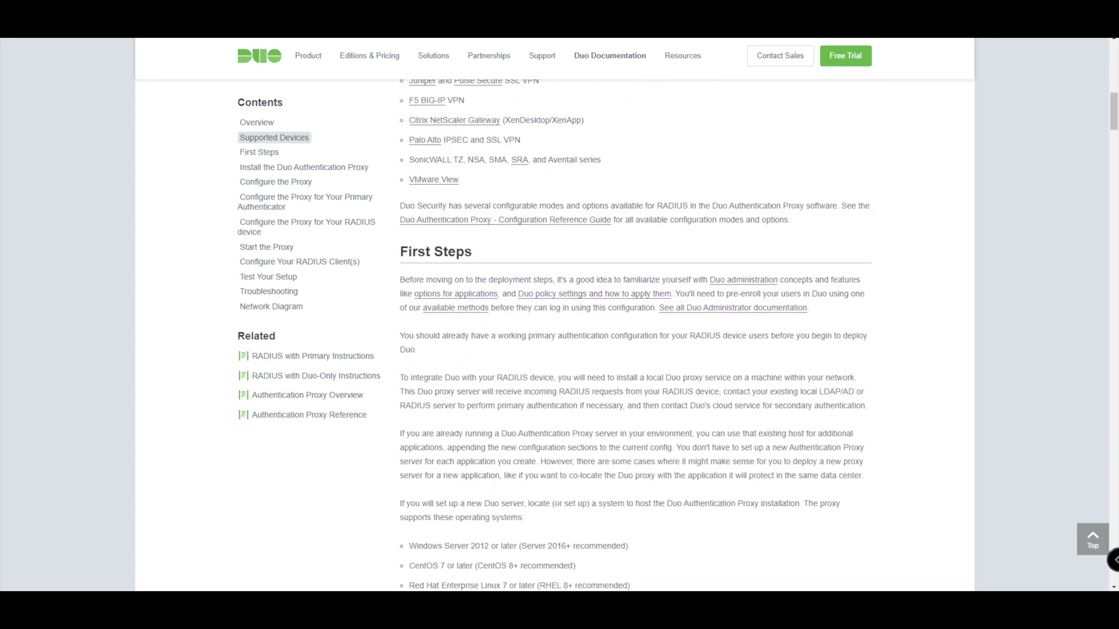
{"action": "scroll", "coordinate": [635, 336], "scroll_direction": "down", "scroll_amount": 2}
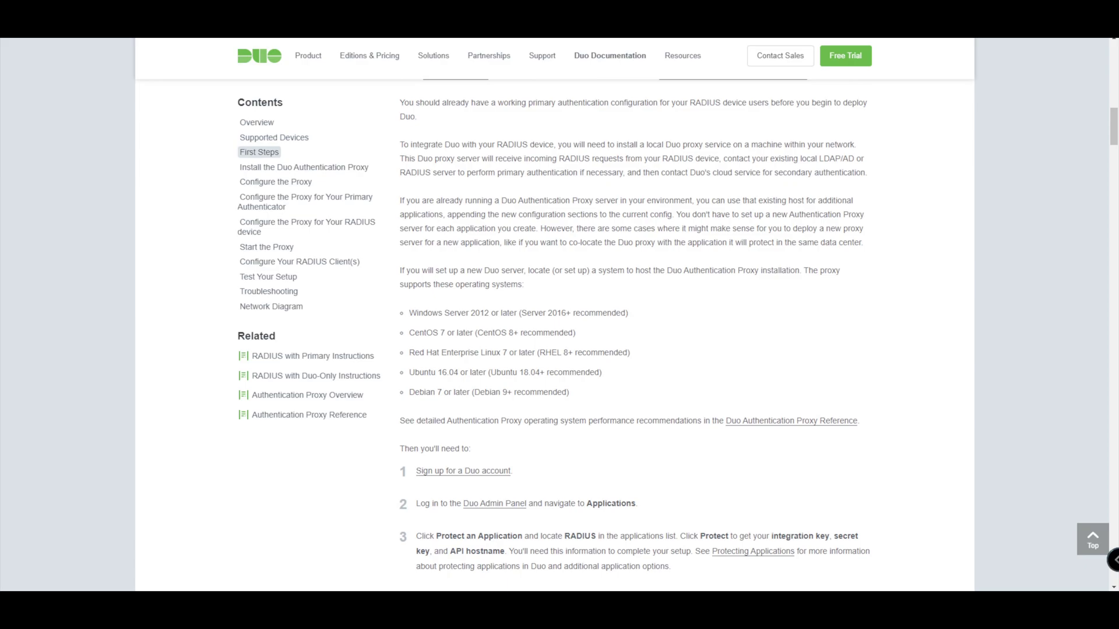
{"action": "scroll", "coordinate": [635, 336], "scroll_direction": "down", "scroll_amount": 9}
{"action": "scroll", "coordinate": [635, 336], "scroll_direction": "down", "scroll_amount": 11}
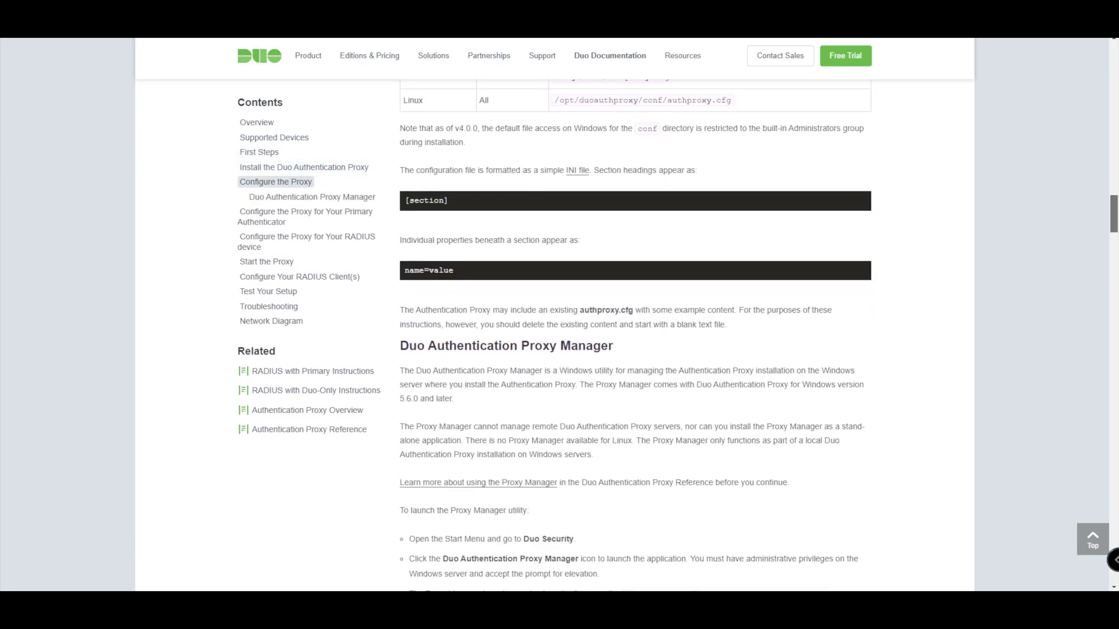
{"action": "scroll", "coordinate": [636, 335], "scroll_direction": "up", "scroll_amount": 8}
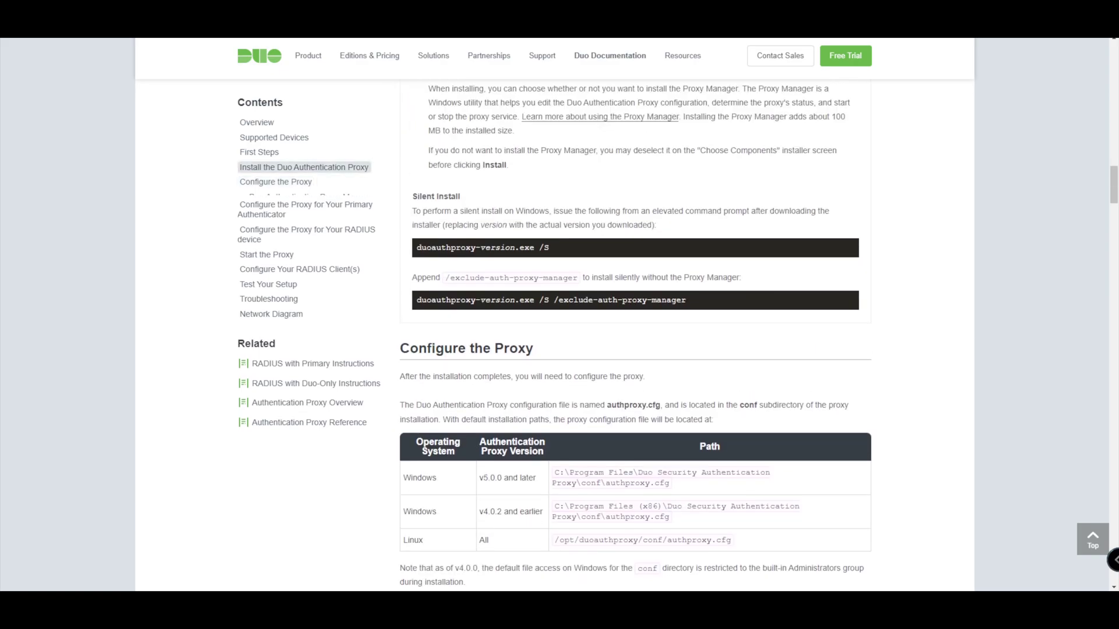
{"action": "scroll", "coordinate": [635, 336], "scroll_direction": "up", "scroll_amount": 6}
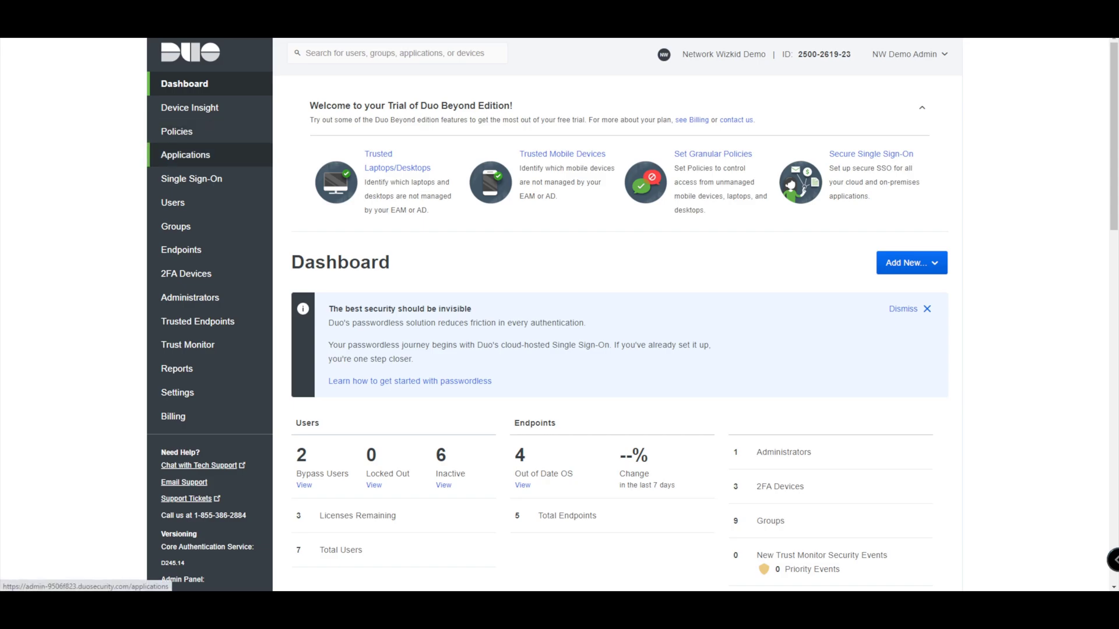
- Filter the applications available for protection down to 'radius'
{"action": "left_click", "coordinate": [185, 155]}
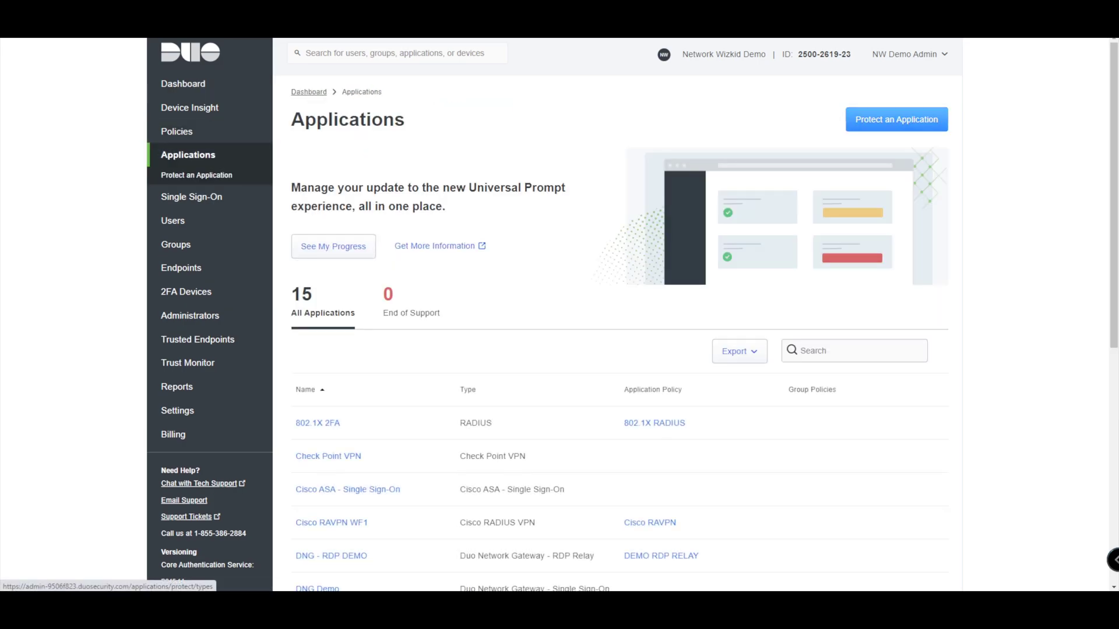
{"action": "left_click", "coordinate": [896, 119]}
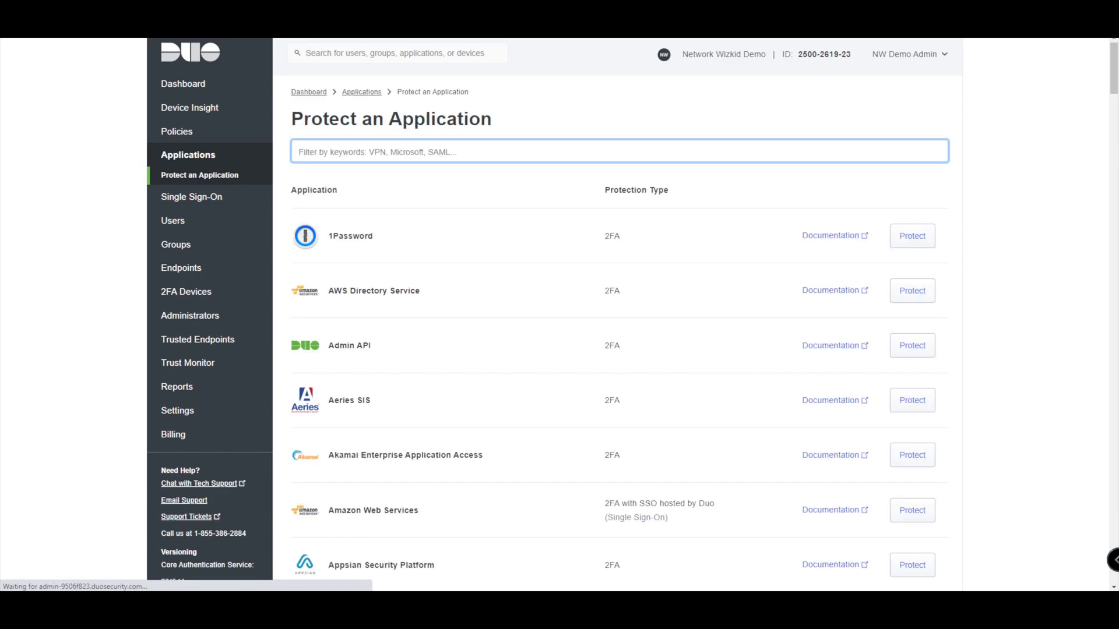
{"action": "type", "text": "radius"}
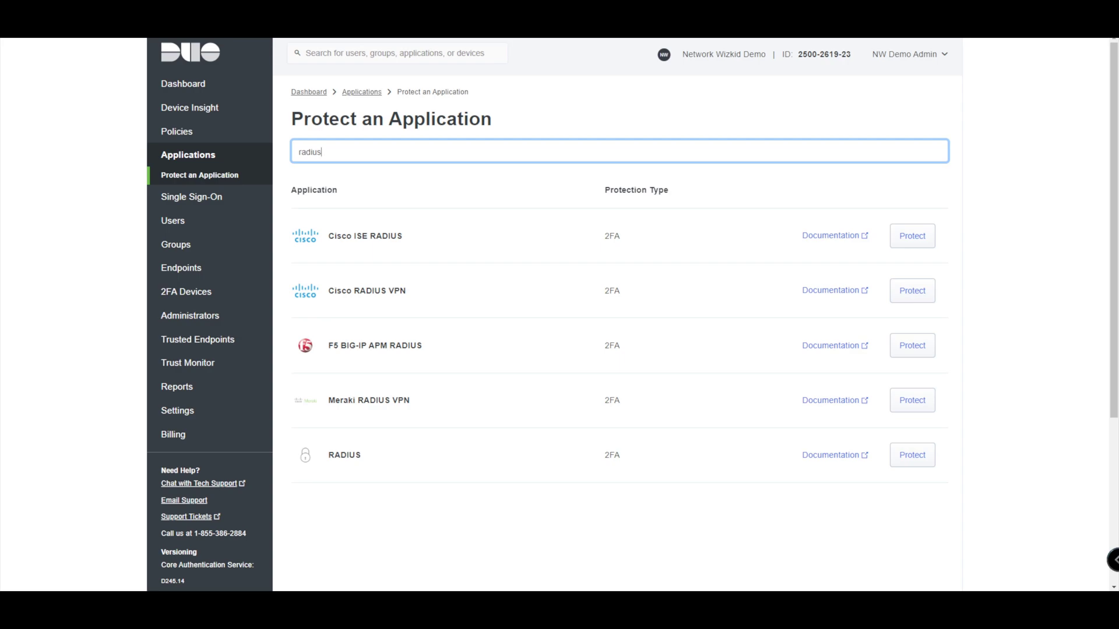
- Protect the plain RADIUS application from the filtered list
{"action": "left_click_drag", "start_coordinate": [328, 455], "coordinate": [361, 455]}
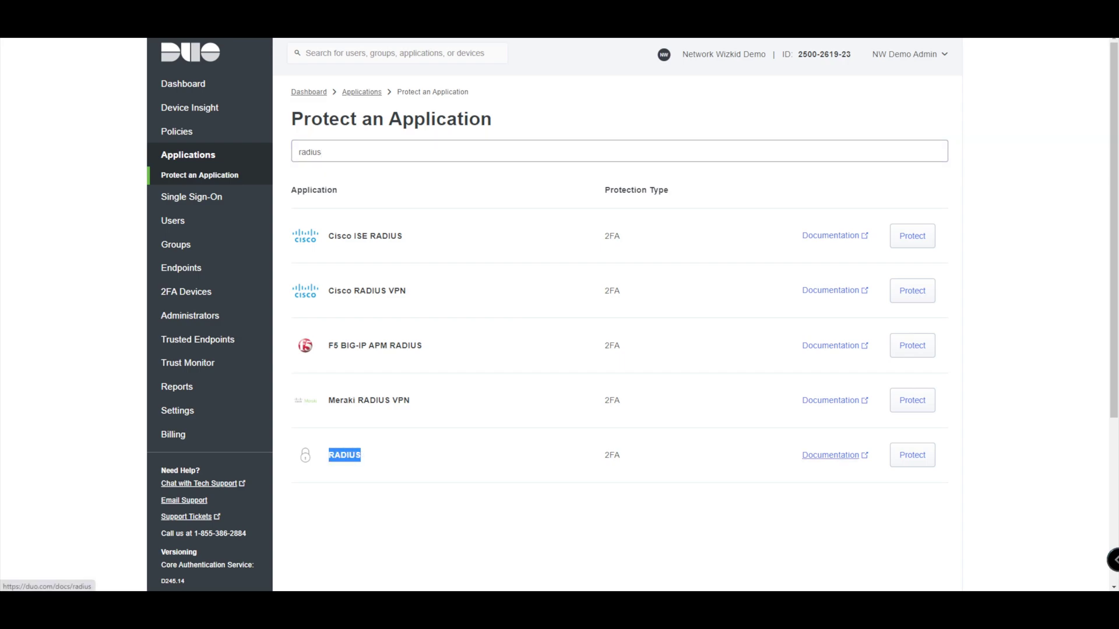
{"action": "left_click_drag", "start_coordinate": [803, 455], "coordinate": [859, 455]}
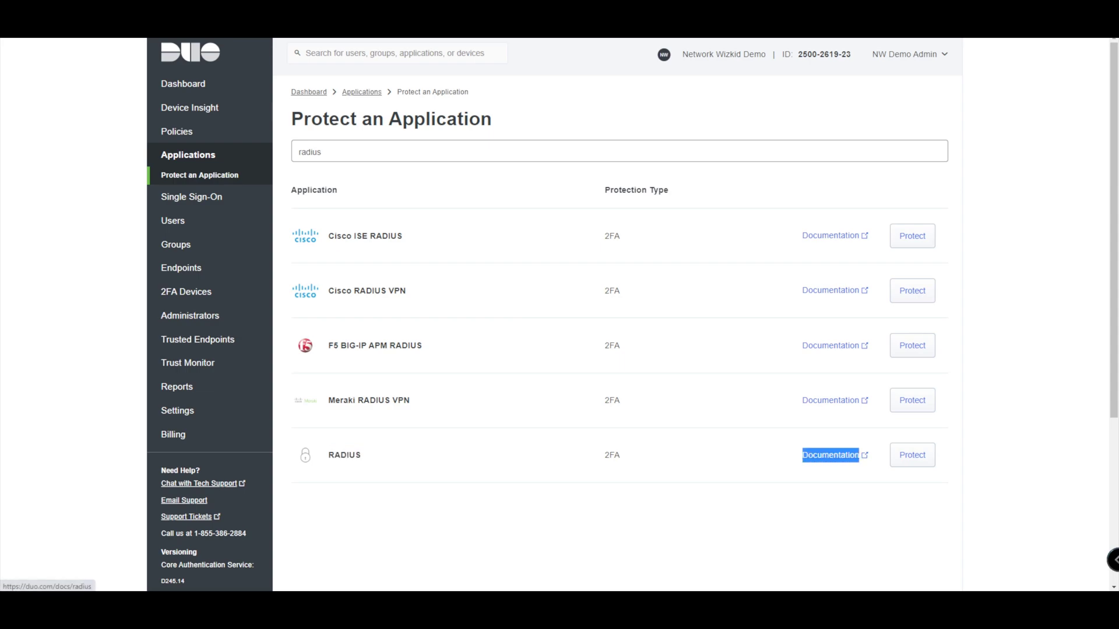
{"action": "left_click", "coordinate": [858, 455]}
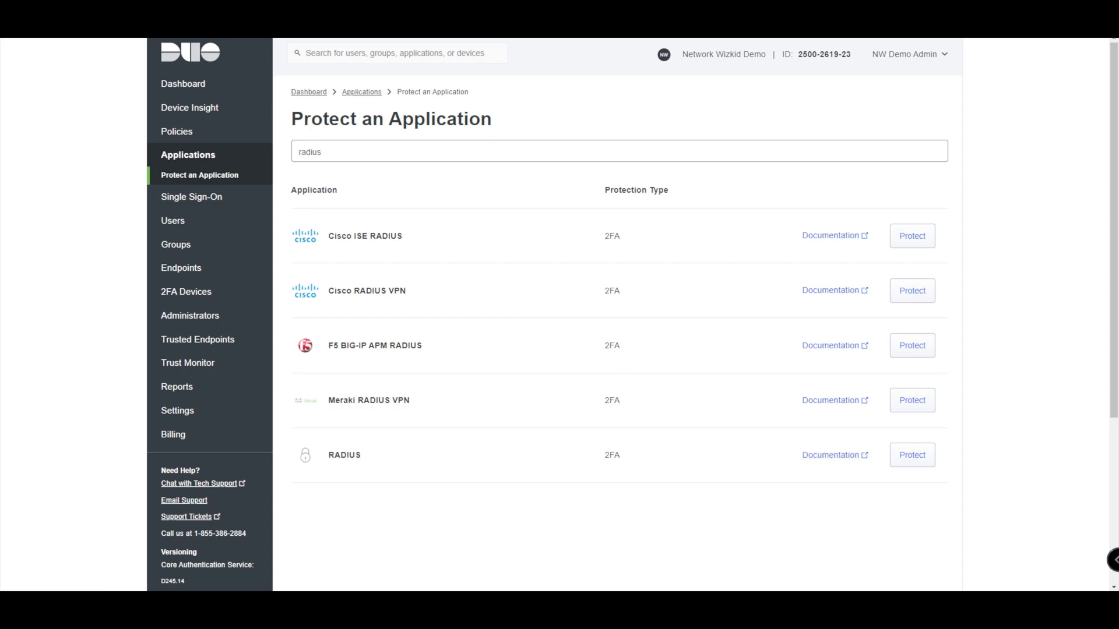
{"action": "left_click", "coordinate": [912, 455]}
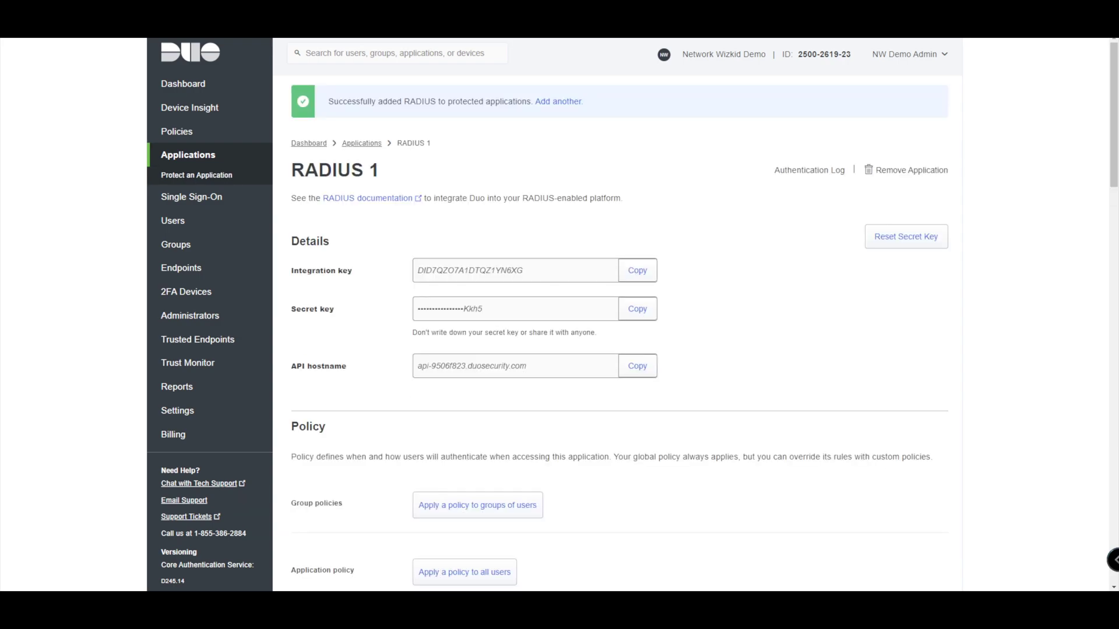
- Review the RADIUS 1 keys and API hostname down to its Policy section
{"action": "scroll", "coordinate": [626, 315], "scroll_direction": "down", "scroll_amount": 1}
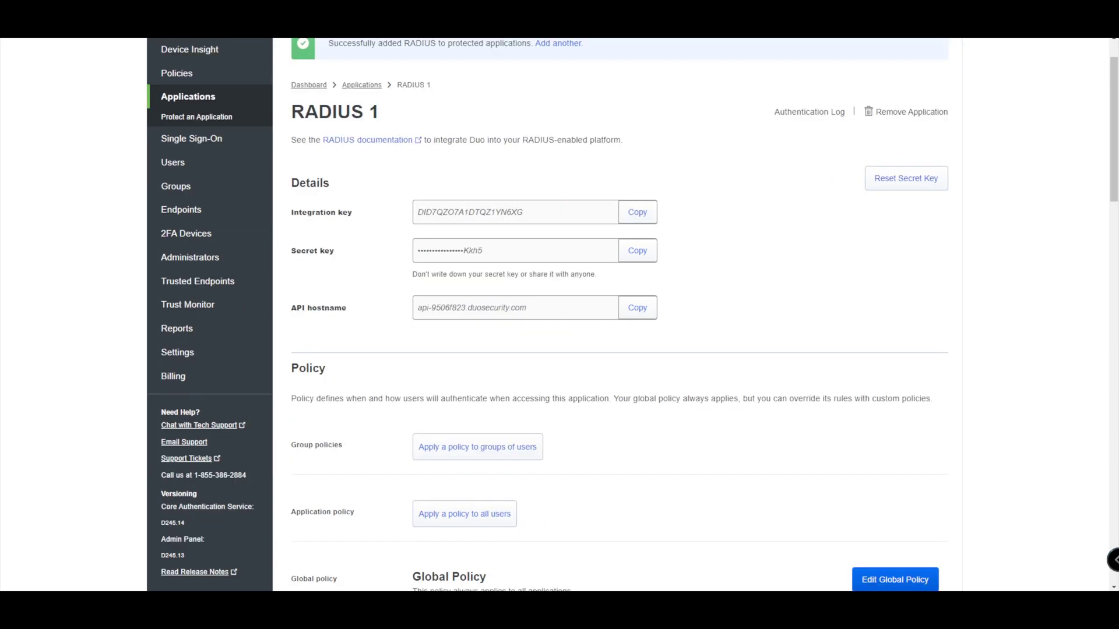
{"action": "scroll", "coordinate": [626, 315], "scroll_direction": "up", "scroll_amount": 1}
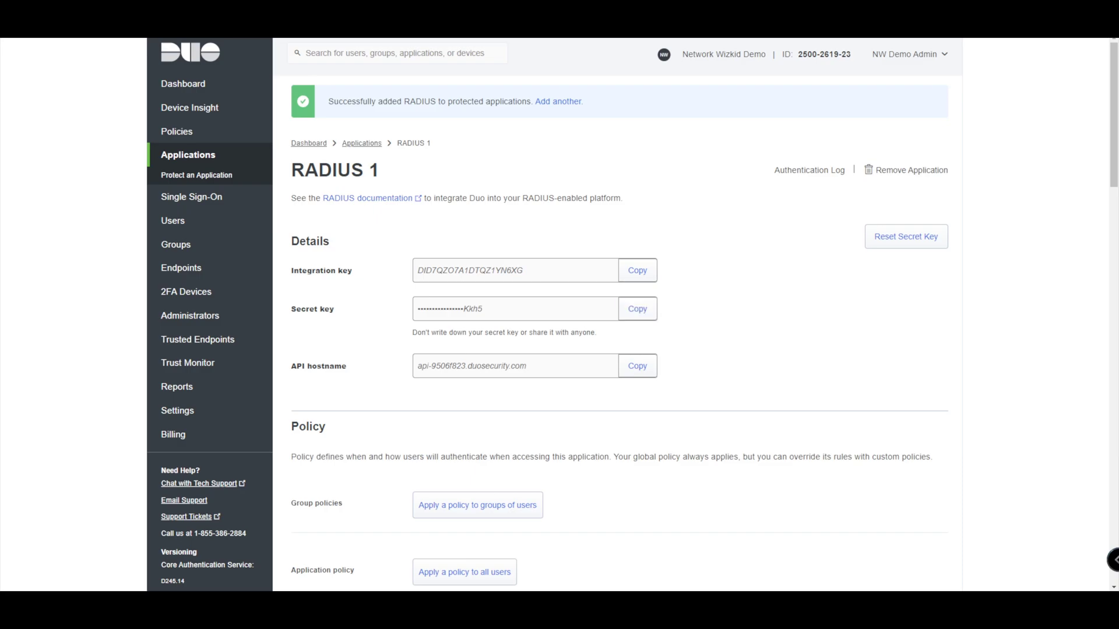
{"action": "scroll", "coordinate": [633, 315], "scroll_direction": "down", "scroll_amount": 2}
{"action": "scroll", "coordinate": [632, 315], "scroll_direction": "down", "scroll_amount": 4}
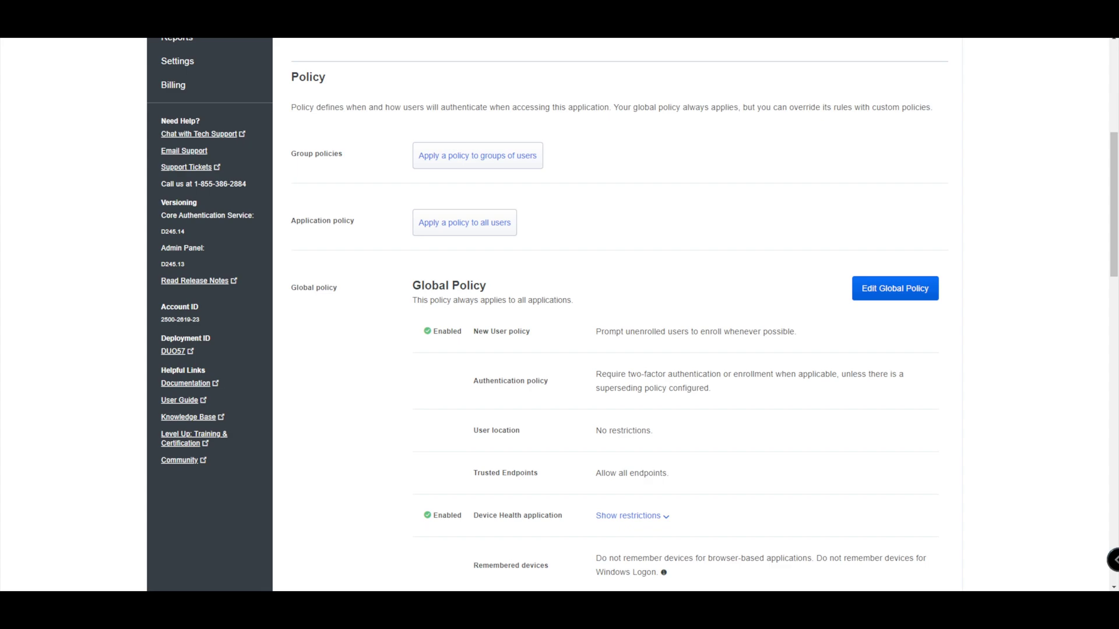
{"action": "scroll", "coordinate": [633, 315], "scroll_direction": "down", "scroll_amount": 1}
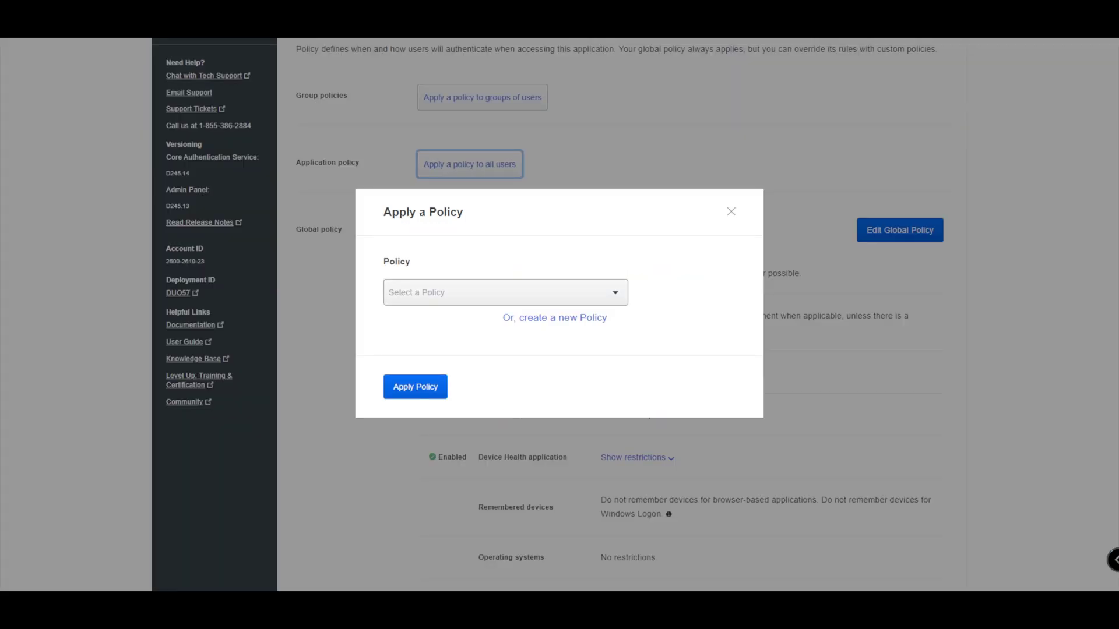
- Create policy UAG-DEMO with New User and Authentication rules, then apply it to all users
{"action": "left_click", "coordinate": [331, 171]}
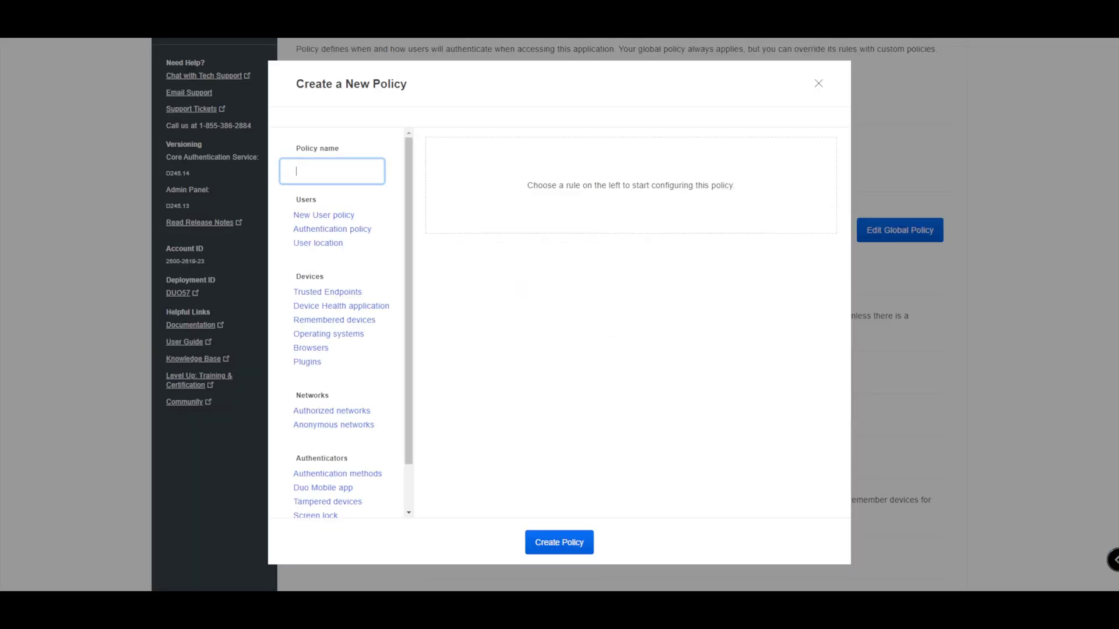
{"action": "type", "text": "UAG-DEMO"}
{"action": "left_click", "coordinate": [323, 215]}
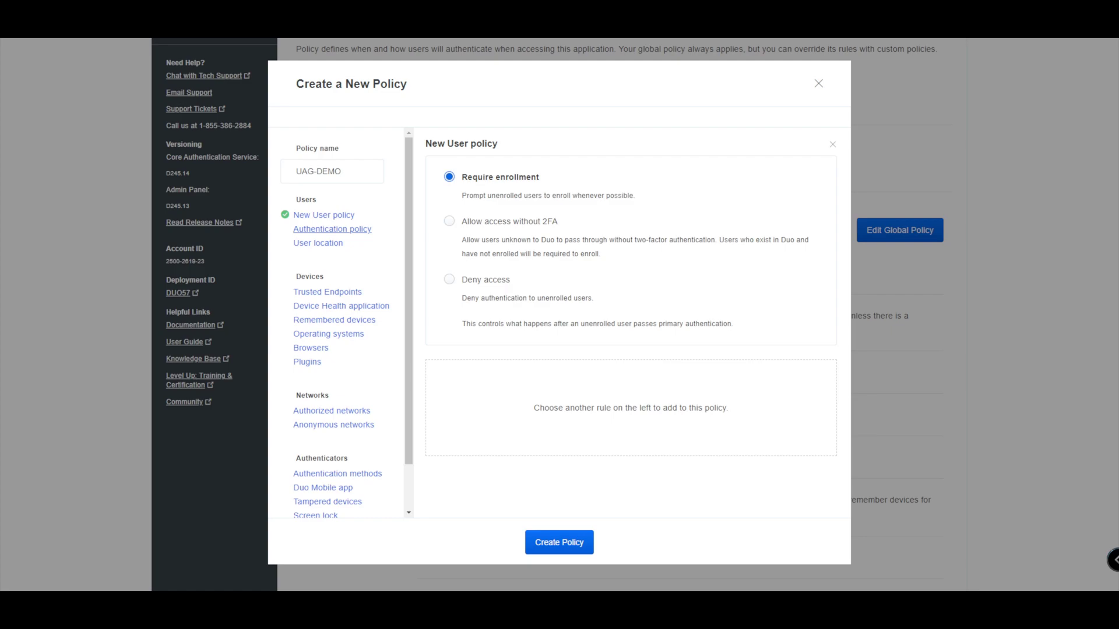
{"action": "left_click", "coordinate": [332, 229]}
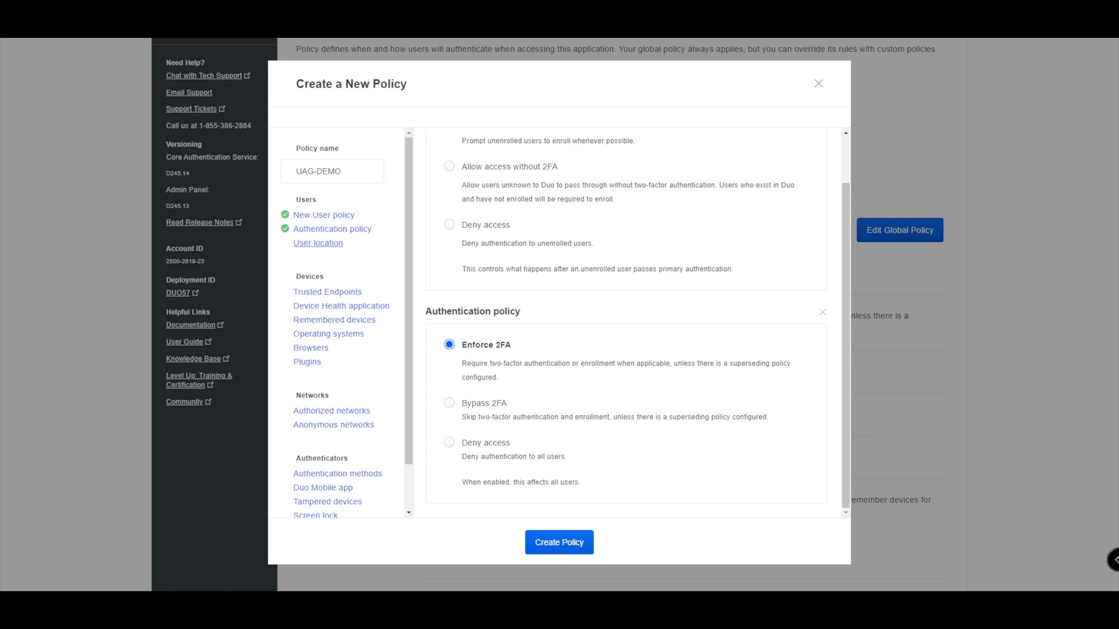
{"action": "left_click", "coordinate": [559, 543]}
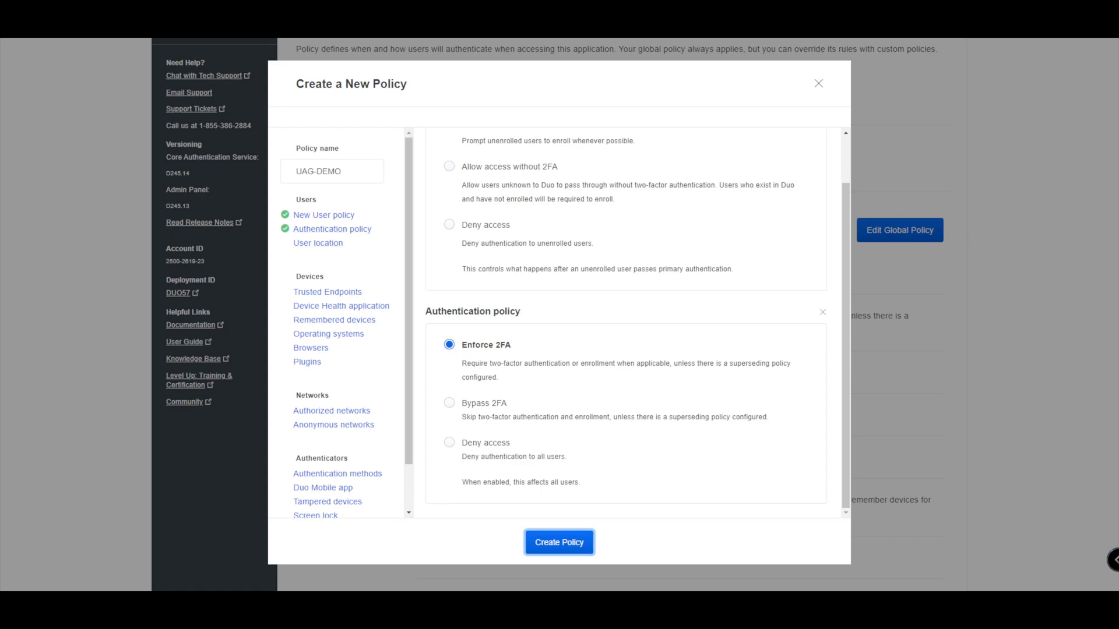
{"action": "left_click", "coordinate": [414, 386]}
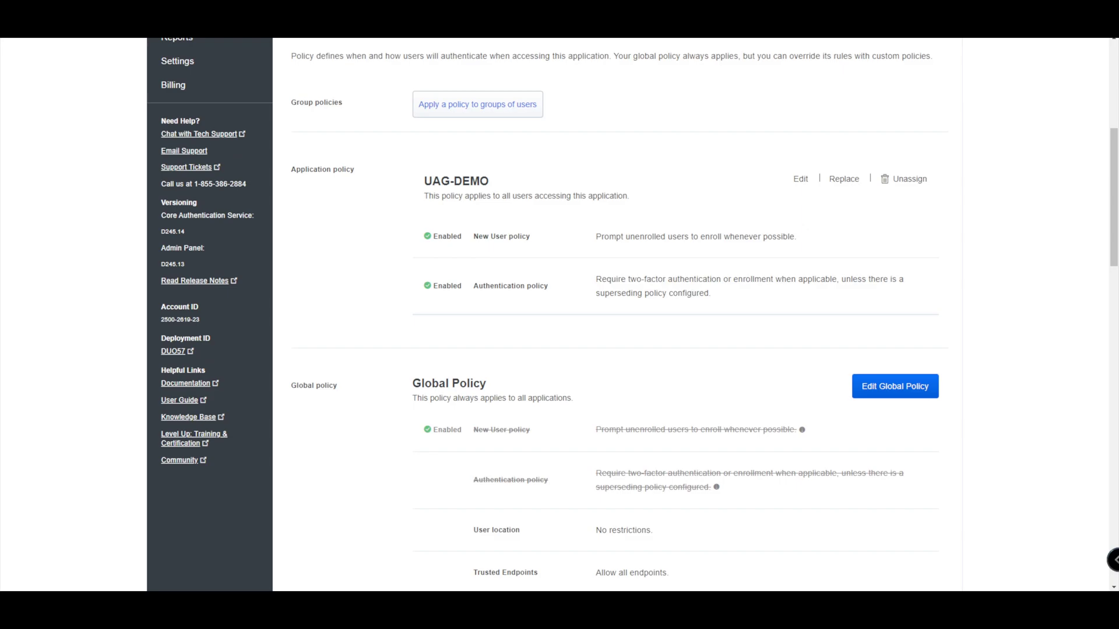
- Rename the application from RADIUS 1 to DEMO-UAG-APP
{"action": "scroll", "coordinate": [617, 314], "scroll_direction": "down", "scroll_amount": 20}
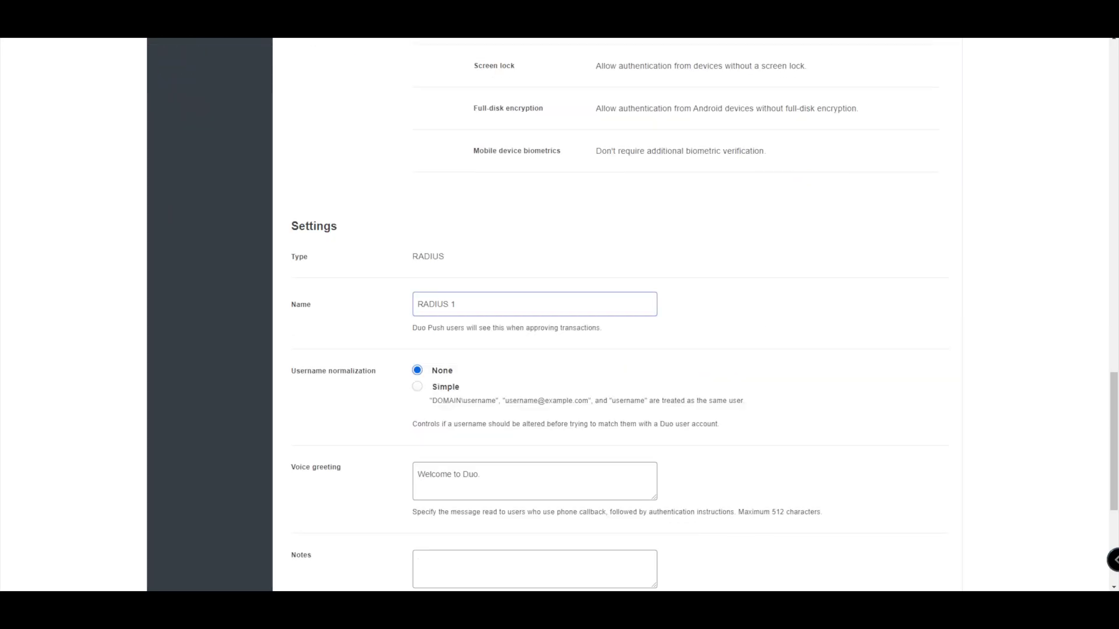
{"action": "triple_click", "coordinate": [436, 304]}
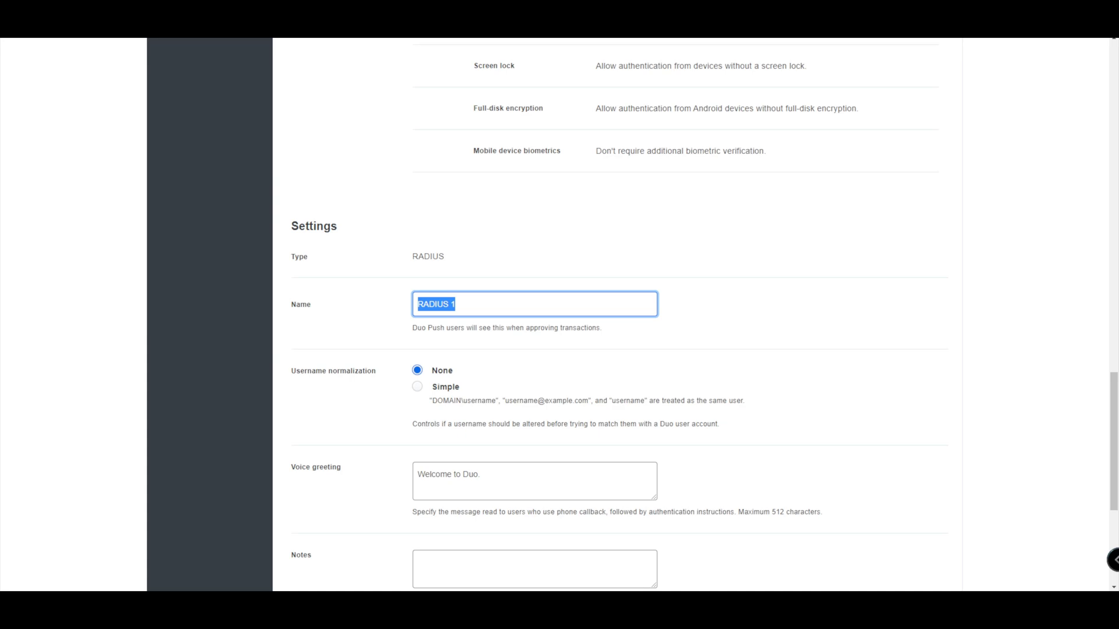
{"action": "type", "text": "DEMO-UAG-APP"}
- Set username normalization to Simple and save the application settings
{"action": "scroll", "coordinate": [559, 315], "scroll_direction": "down", "scroll_amount": 2}
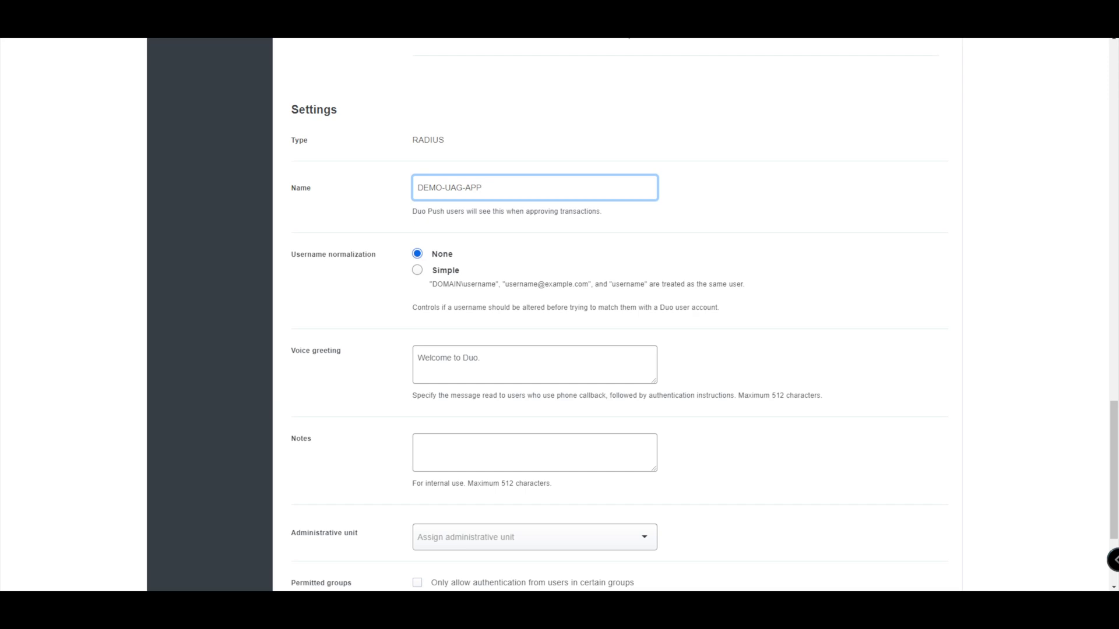
{"action": "left_click", "coordinate": [418, 270]}
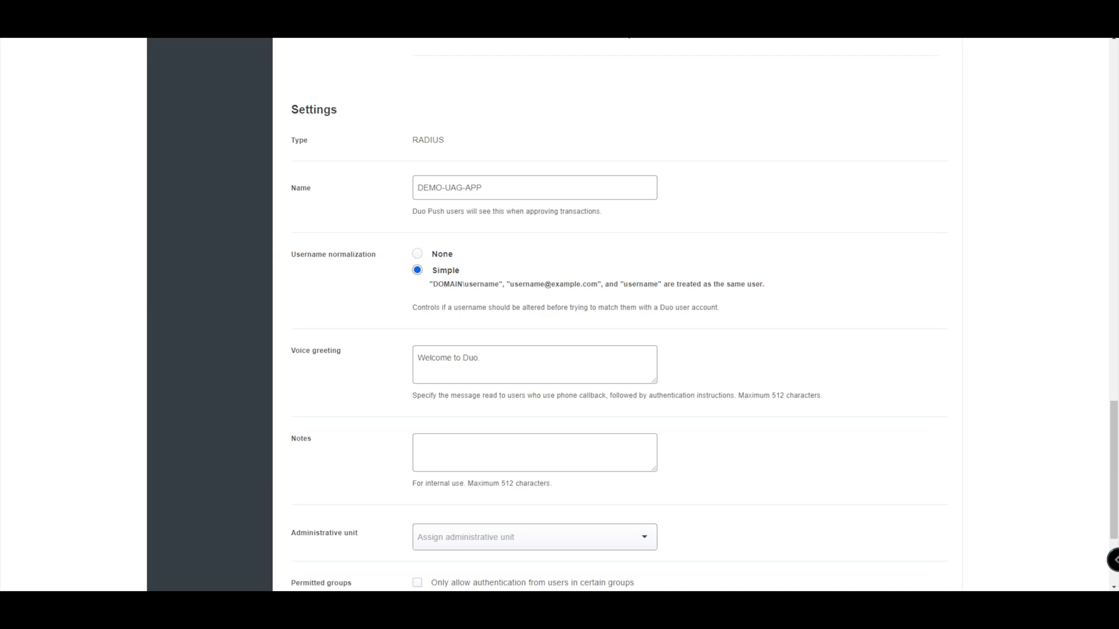
{"action": "scroll", "coordinate": [617, 314], "scroll_direction": "down", "scroll_amount": 2}
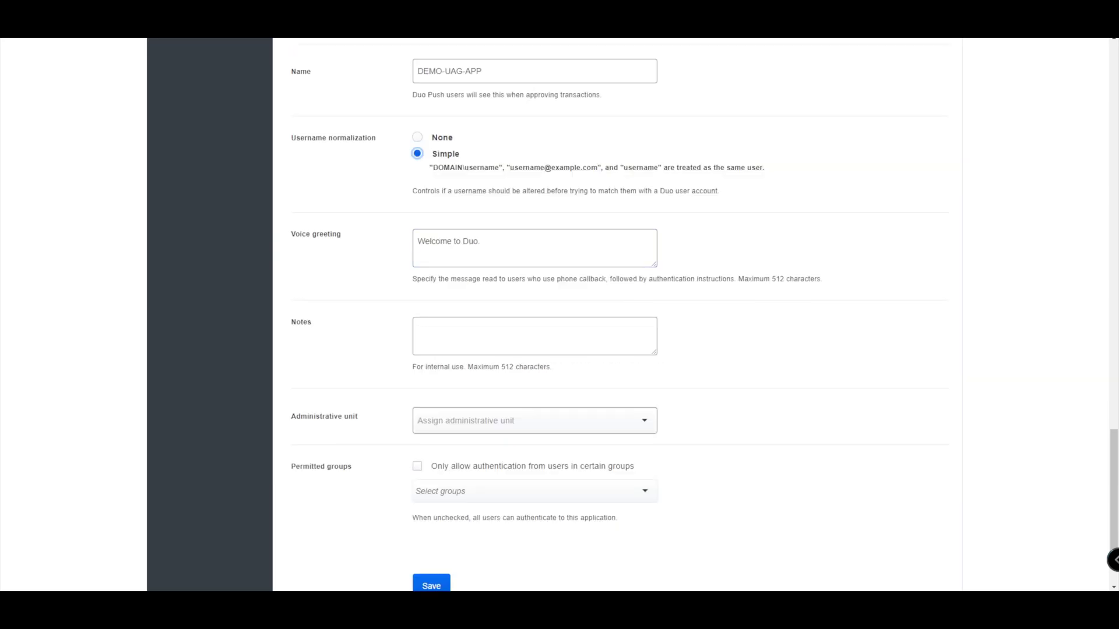
{"action": "scroll", "coordinate": [617, 314], "scroll_direction": "down", "scroll_amount": 1}
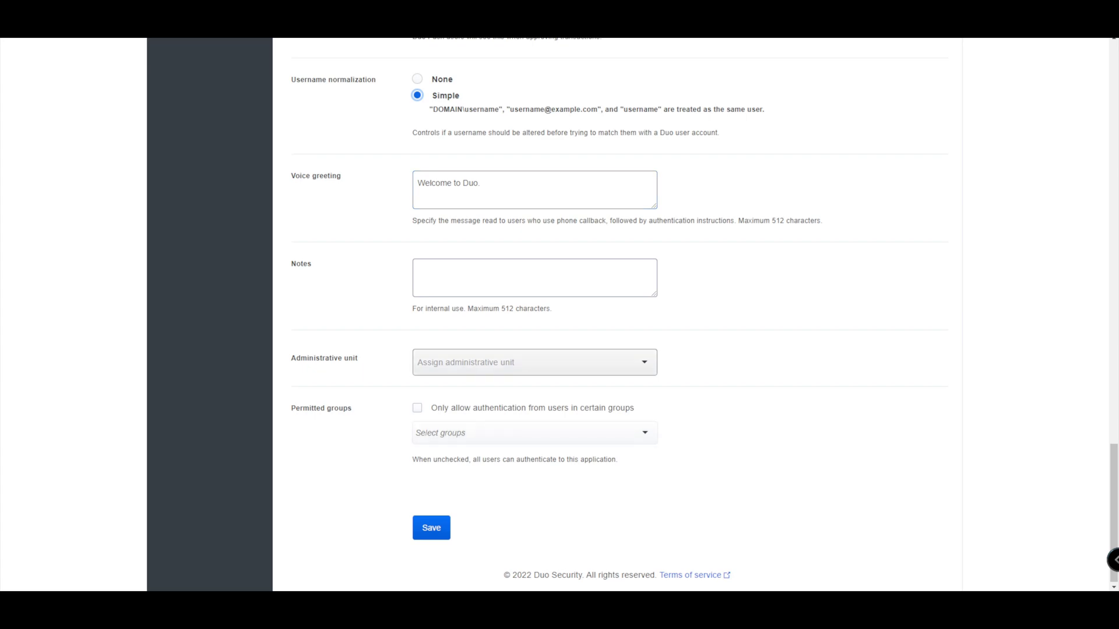
{"action": "key", "text": "Return"}
{"action": "left_click", "coordinate": [431, 528]}
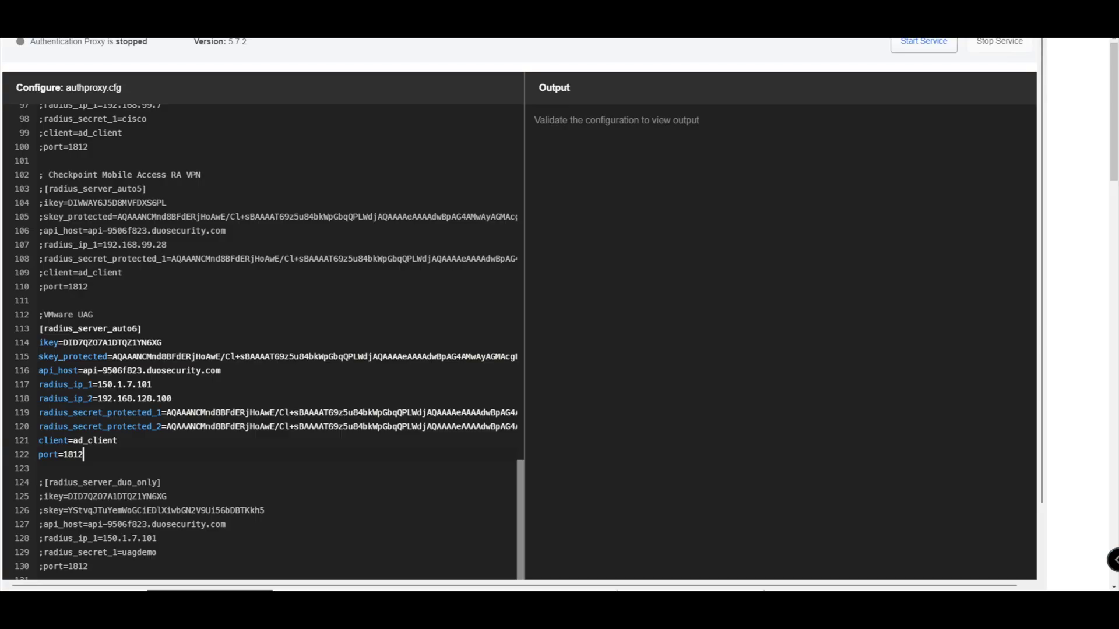
{"action": "left_click", "coordinate": [74, 343]}
{"action": "left_click_drag", "start_coordinate": [44, 329], "coordinate": [142, 328]}
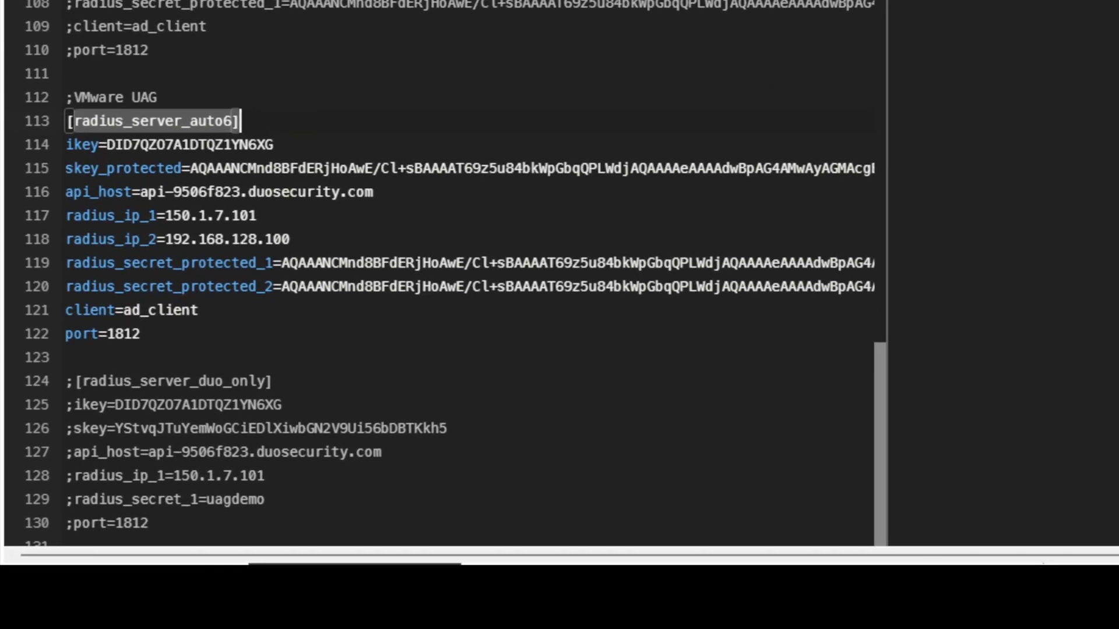
{"action": "left_click", "coordinate": [124, 121]}
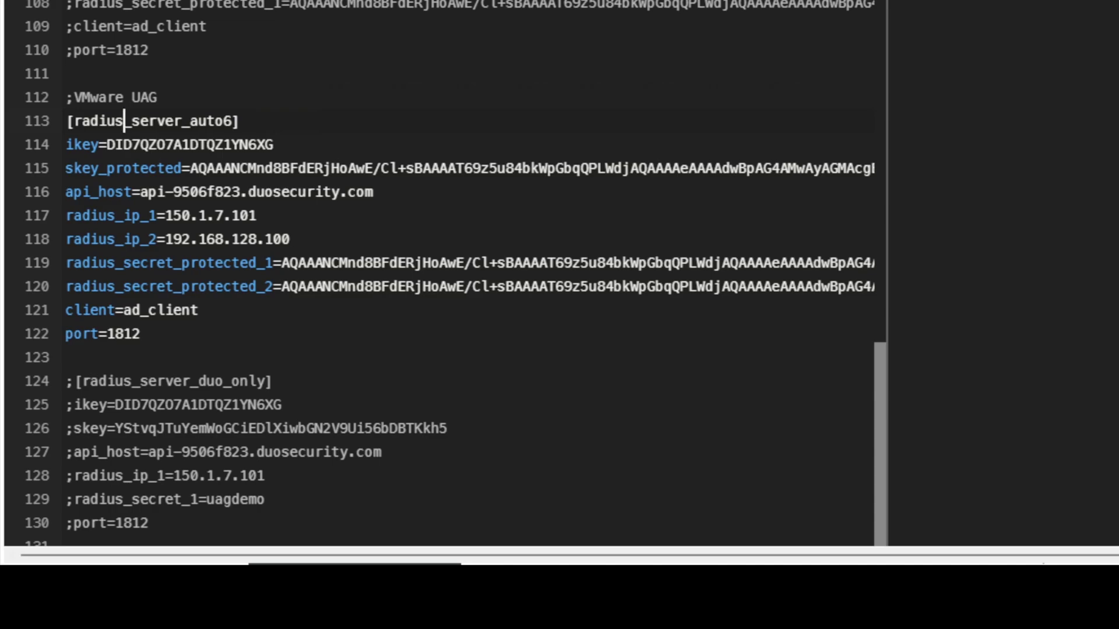
{"action": "left_click_drag", "start_coordinate": [65, 144], "coordinate": [274, 145]}
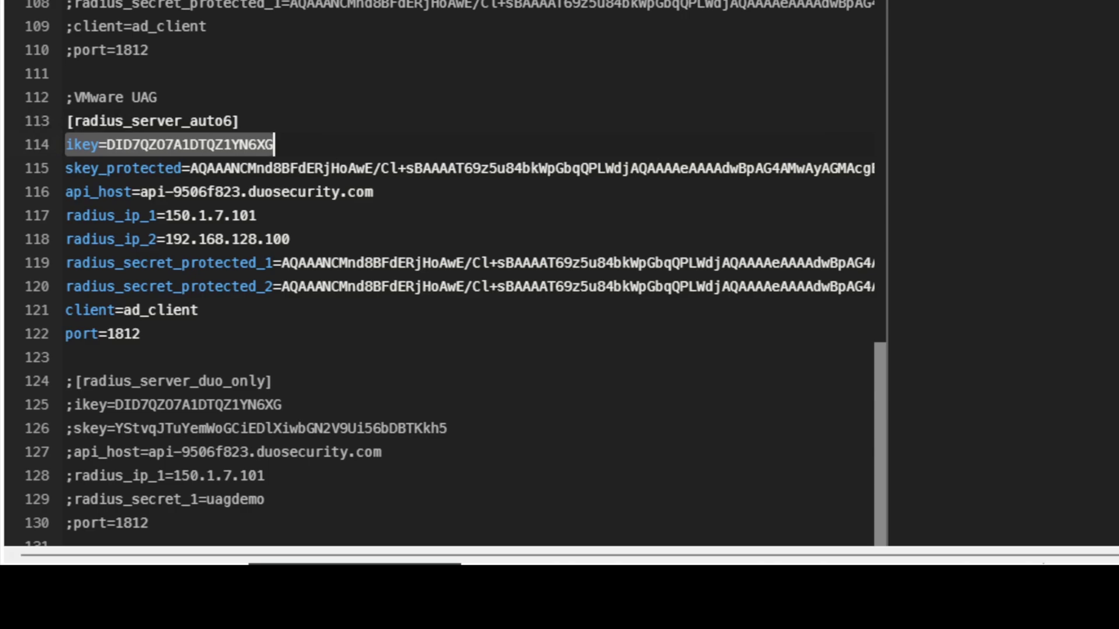
{"action": "left_click_drag", "start_coordinate": [373, 192], "coordinate": [65, 145]}
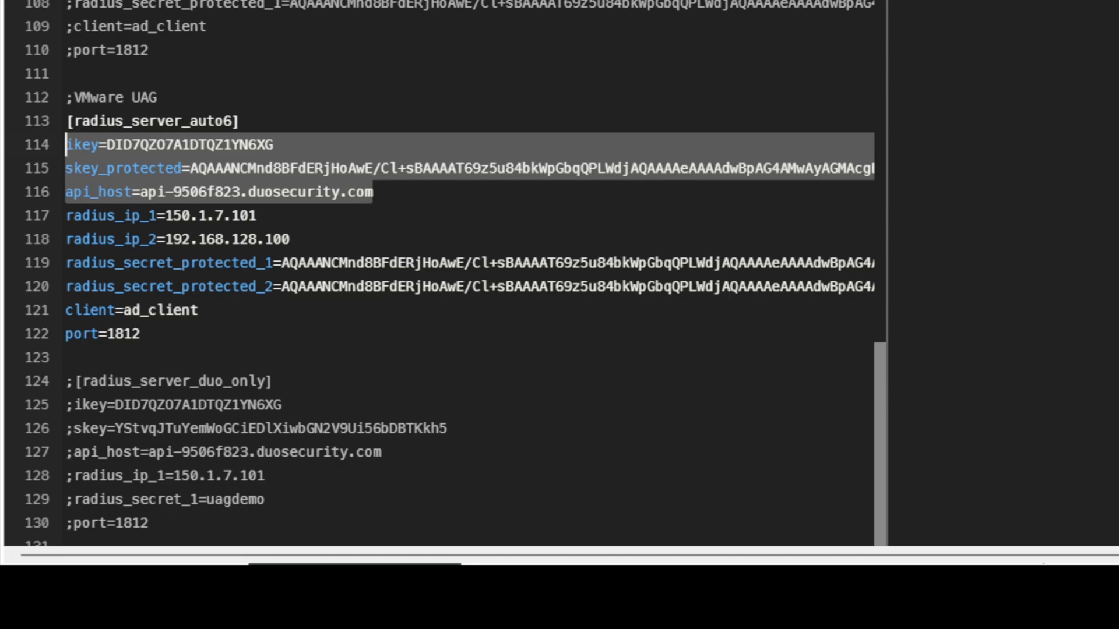
{"action": "left_click", "coordinate": [257, 215]}
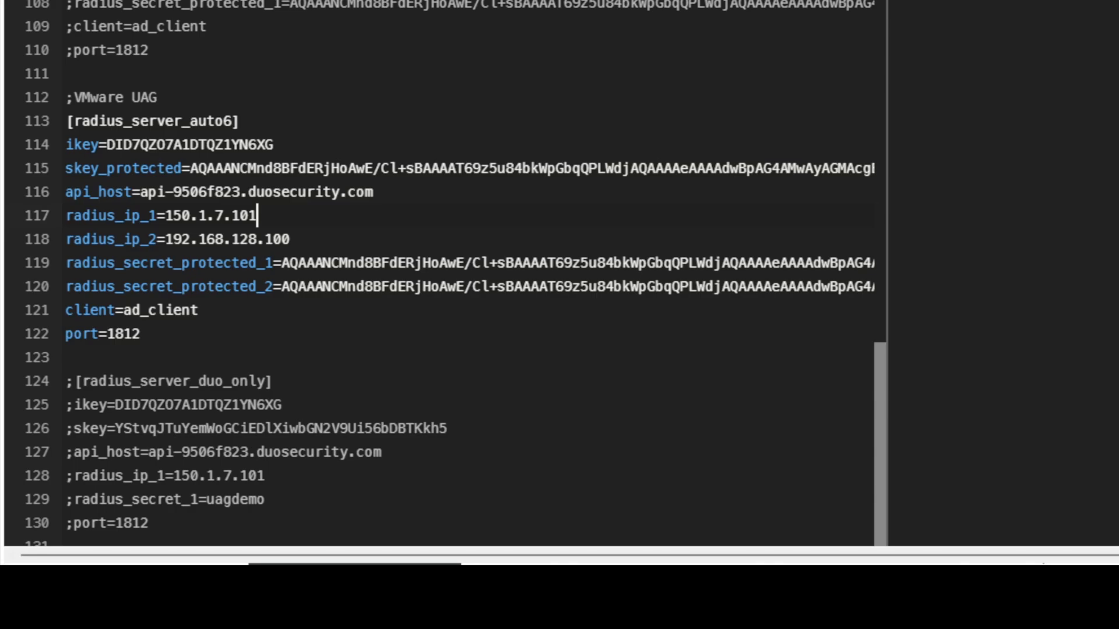
{"action": "left_click_drag", "start_coordinate": [73, 262], "coordinate": [257, 262]}
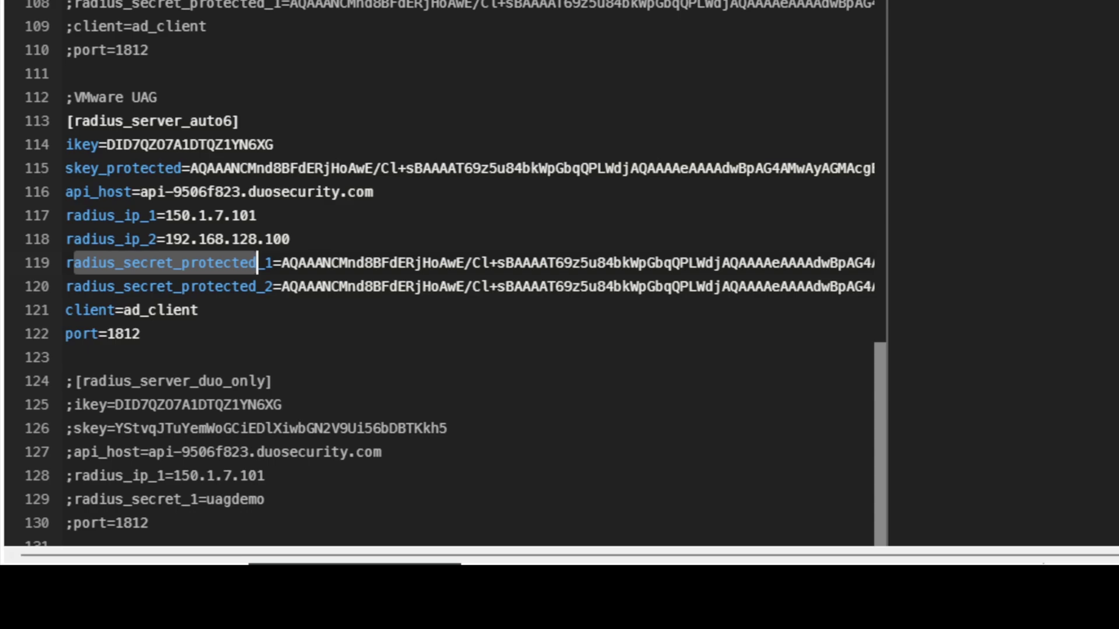
{"action": "left_click_drag", "start_coordinate": [131, 310], "coordinate": [200, 310]}
{"action": "left_click", "coordinate": [131, 310]}
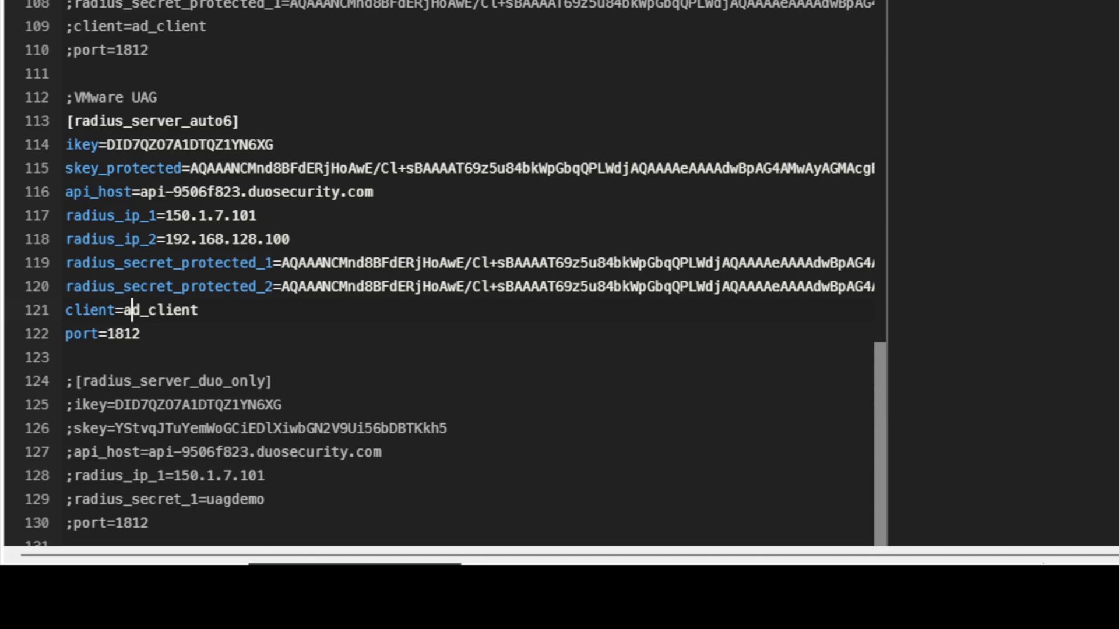
{"action": "scroll", "coordinate": [132, 310], "scroll_direction": "up", "scroll_amount": 20}
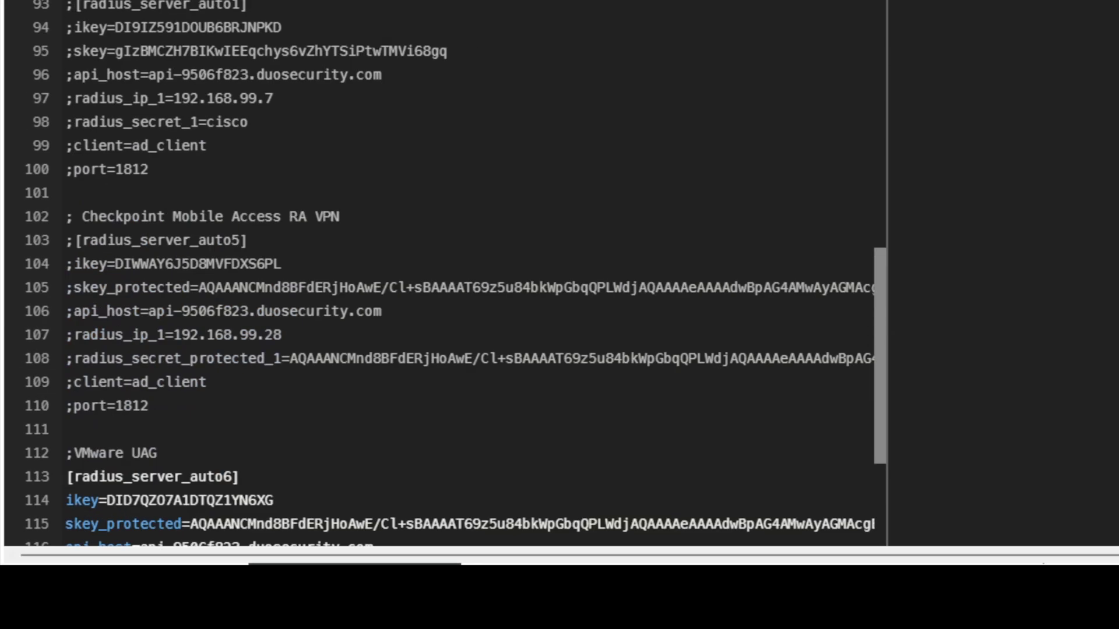
{"action": "scroll", "coordinate": [449, 274], "scroll_direction": "up", "scroll_amount": 1}
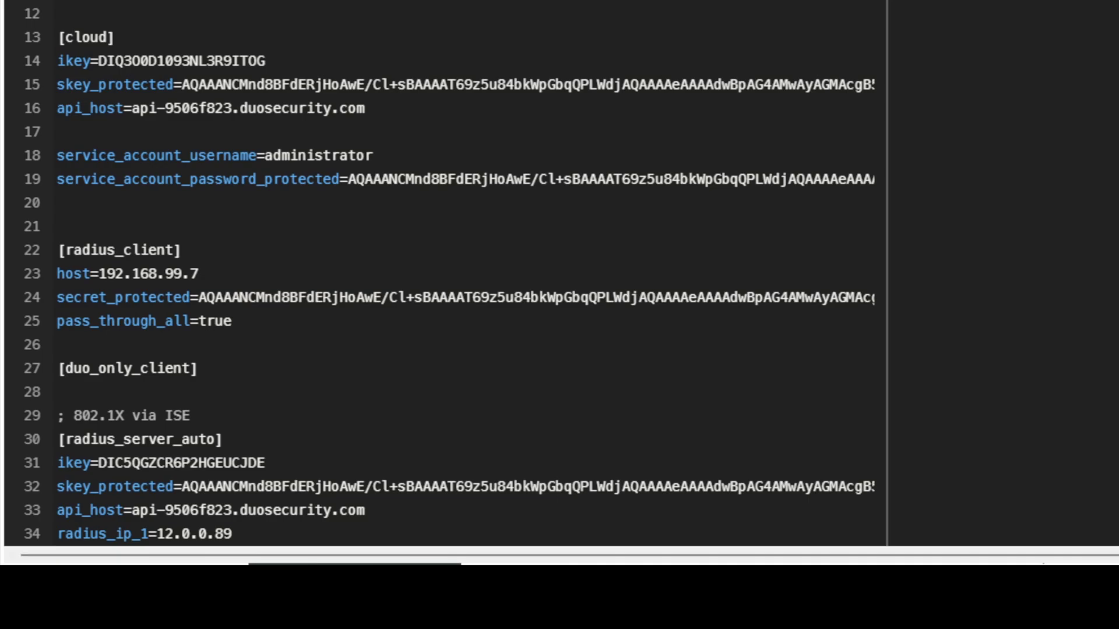
{"action": "scroll", "coordinate": [443, 274], "scroll_direction": "down", "scroll_amount": 18}
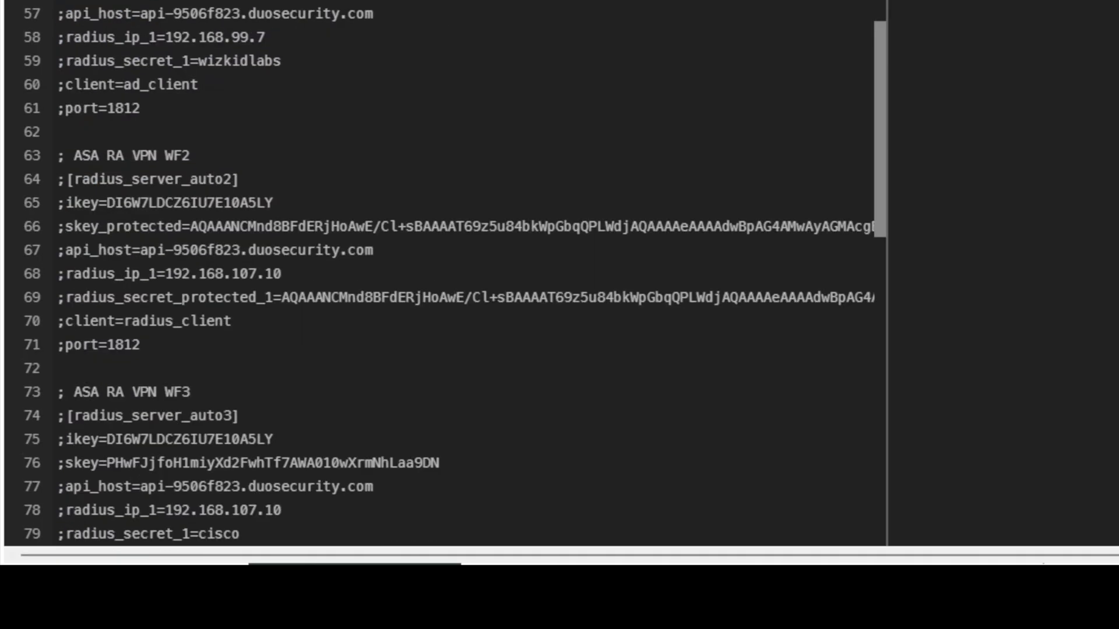
{"action": "scroll", "coordinate": [442, 274], "scroll_direction": "down", "scroll_amount": 9}
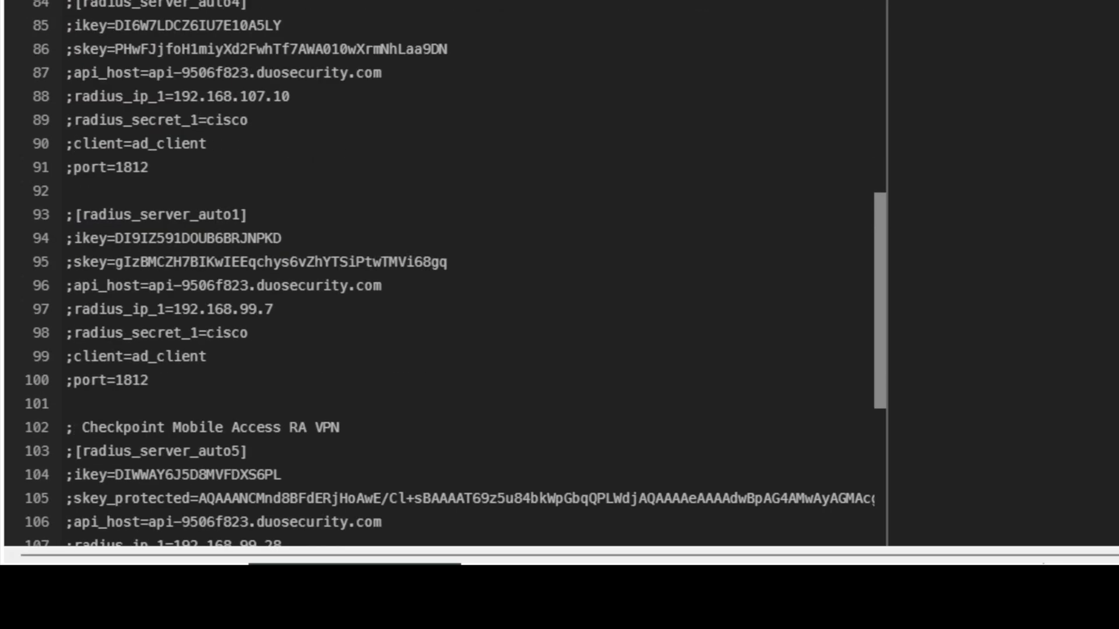
{"action": "scroll", "coordinate": [443, 274], "scroll_direction": "down", "scroll_amount": 5}
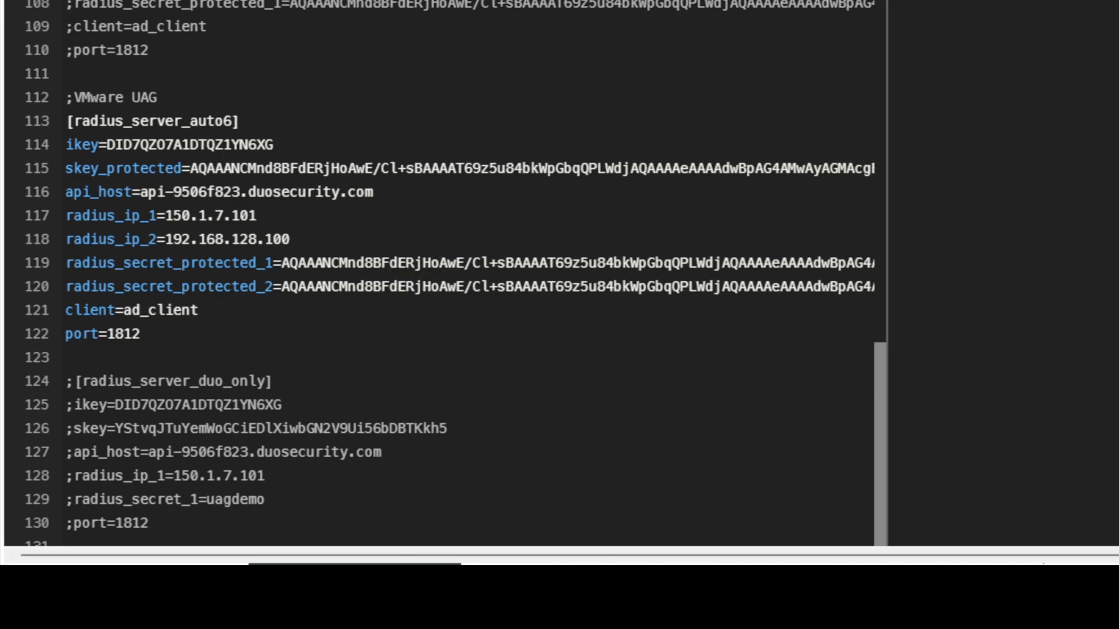
{"action": "scroll", "coordinate": [559, 274], "scroll_direction": "down", "scroll_amount": 3}
- Validate authproxy.cfg, save it, and start the Authentication Proxy service
{"action": "left_click", "coordinate": [61, 471]}
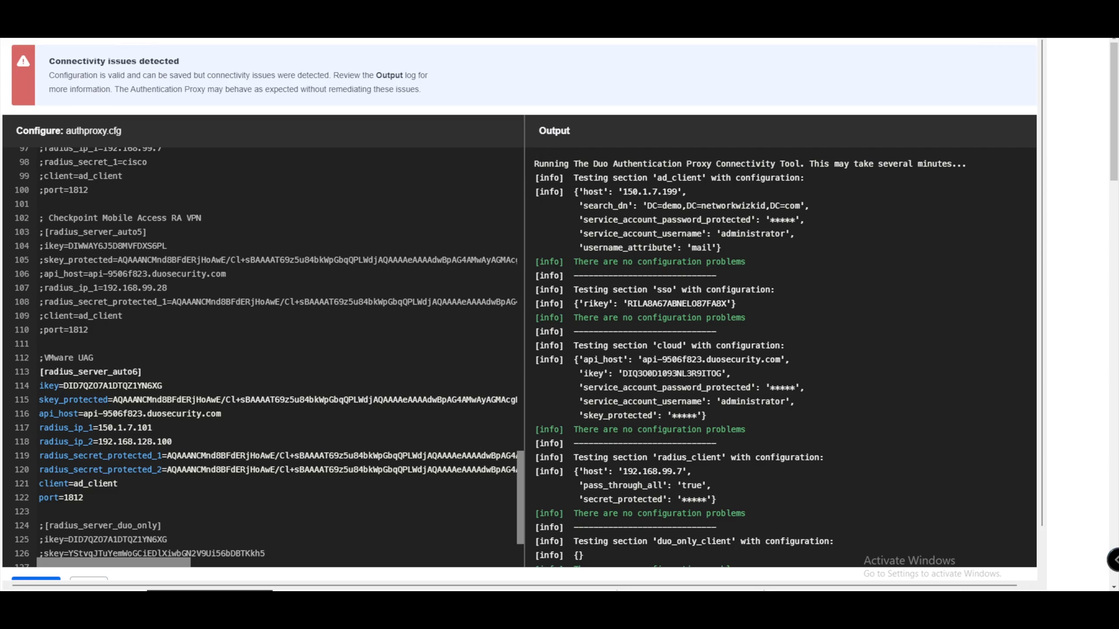
{"action": "left_click_drag", "start_coordinate": [54, 75], "coordinate": [331, 89]}
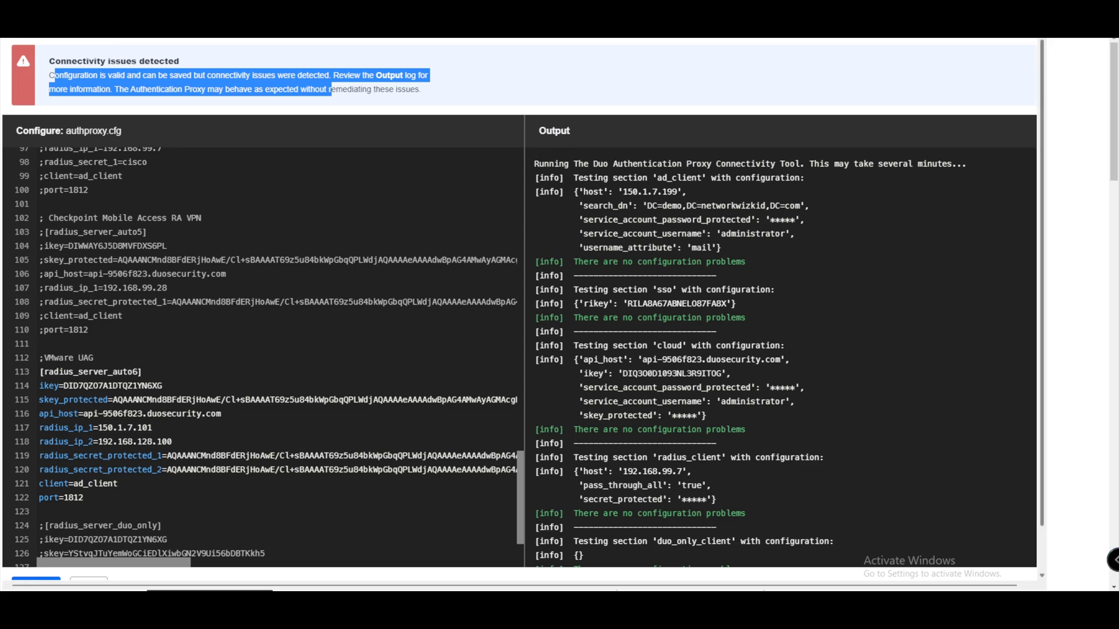
{"action": "scroll", "coordinate": [522, 309], "scroll_direction": "down", "scroll_amount": 1}
{"action": "left_click", "coordinate": [88, 536]}
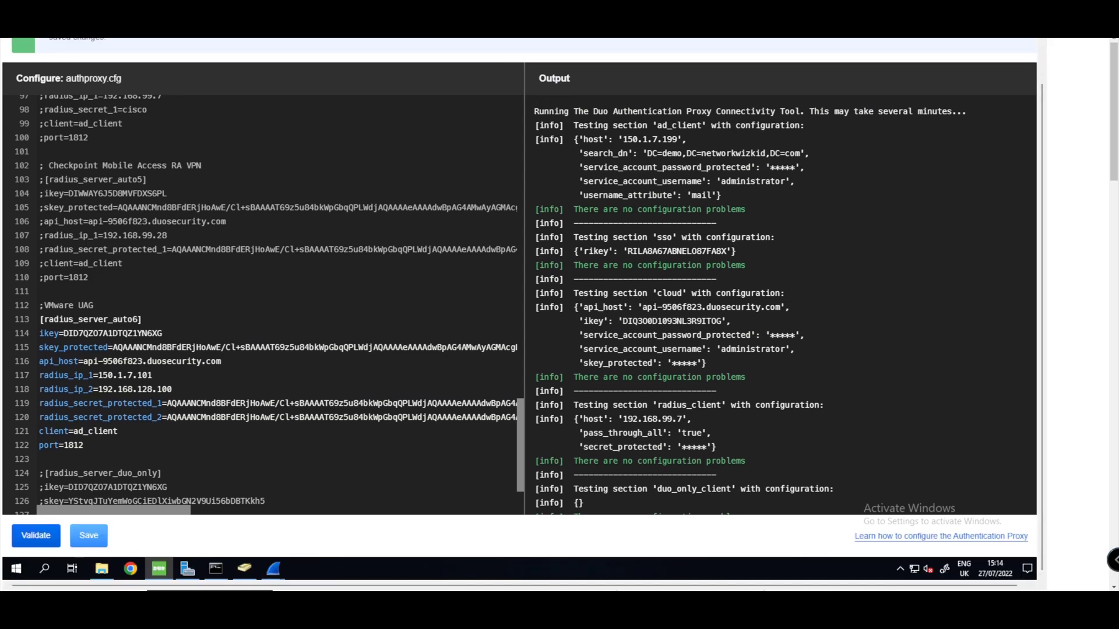
{"action": "scroll", "coordinate": [523, 308], "scroll_direction": "up", "scroll_amount": 2}
{"action": "left_click_drag", "start_coordinate": [49, 102], "coordinate": [205, 101]}
{"action": "left_click", "coordinate": [923, 42]}
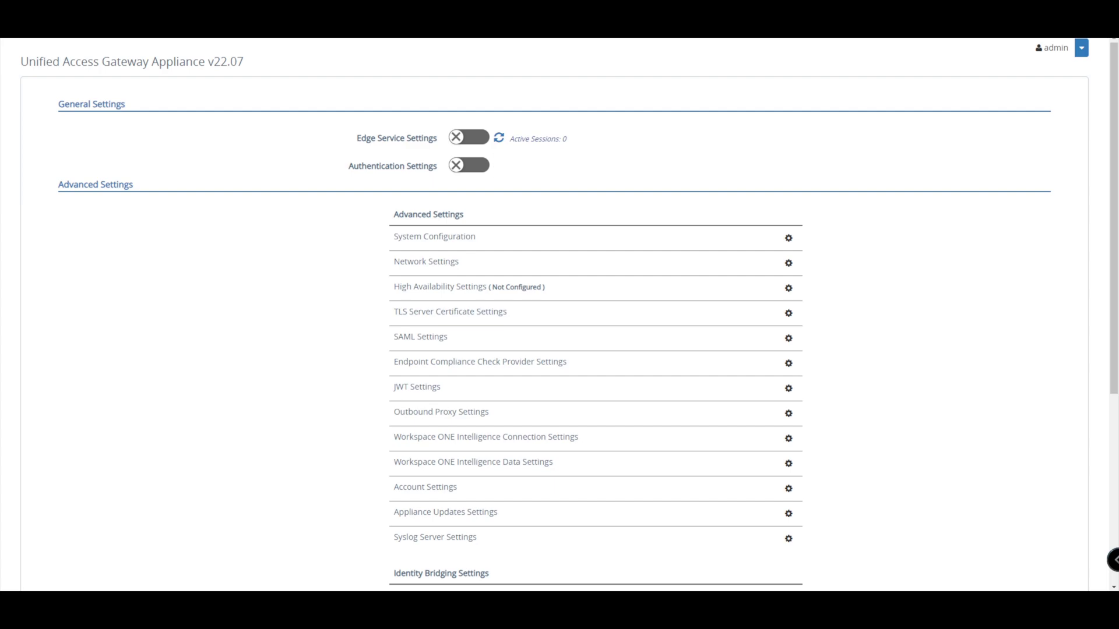
- Show the authentication methods and open the settings of the enabled RADIUS method
{"action": "left_click", "coordinate": [469, 165]}
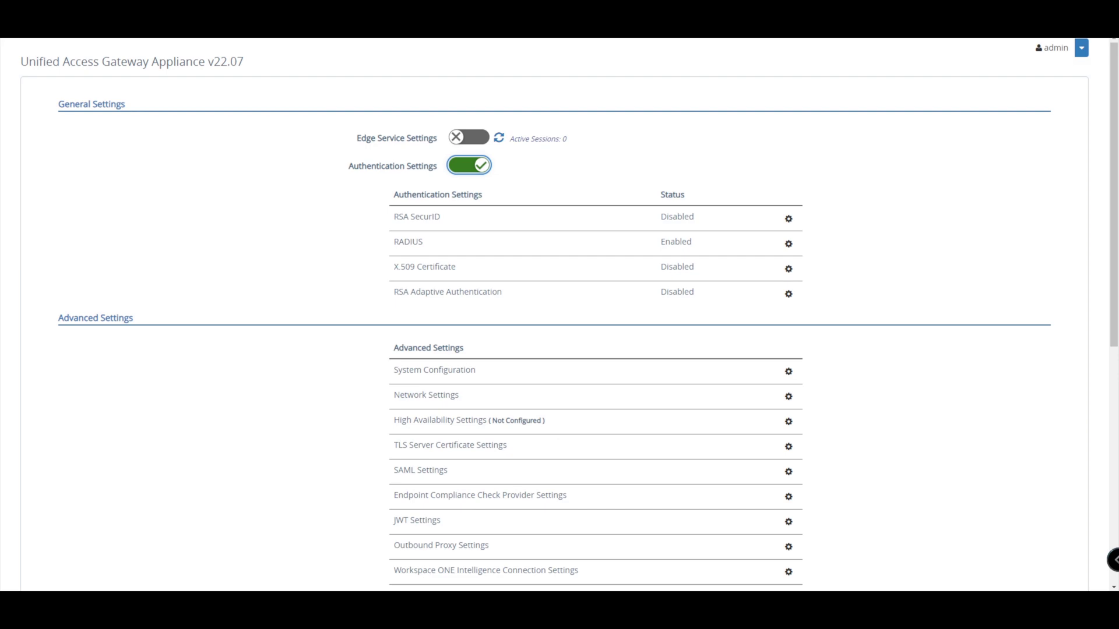
{"action": "double_click", "coordinate": [407, 241]}
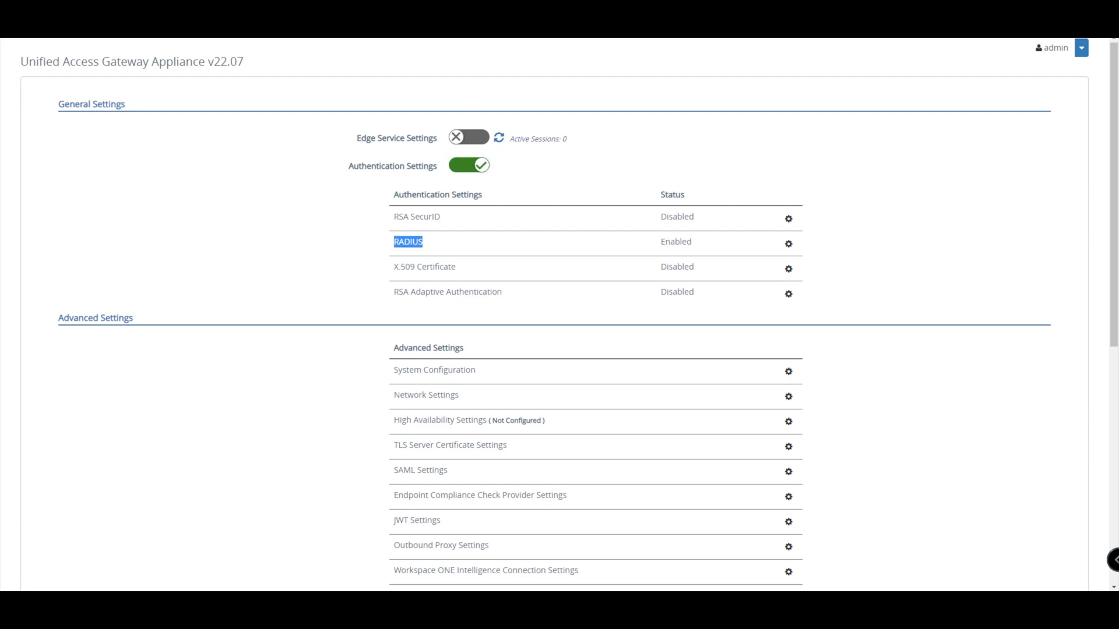
{"action": "left_click_drag", "start_coordinate": [660, 241], "coordinate": [691, 241]}
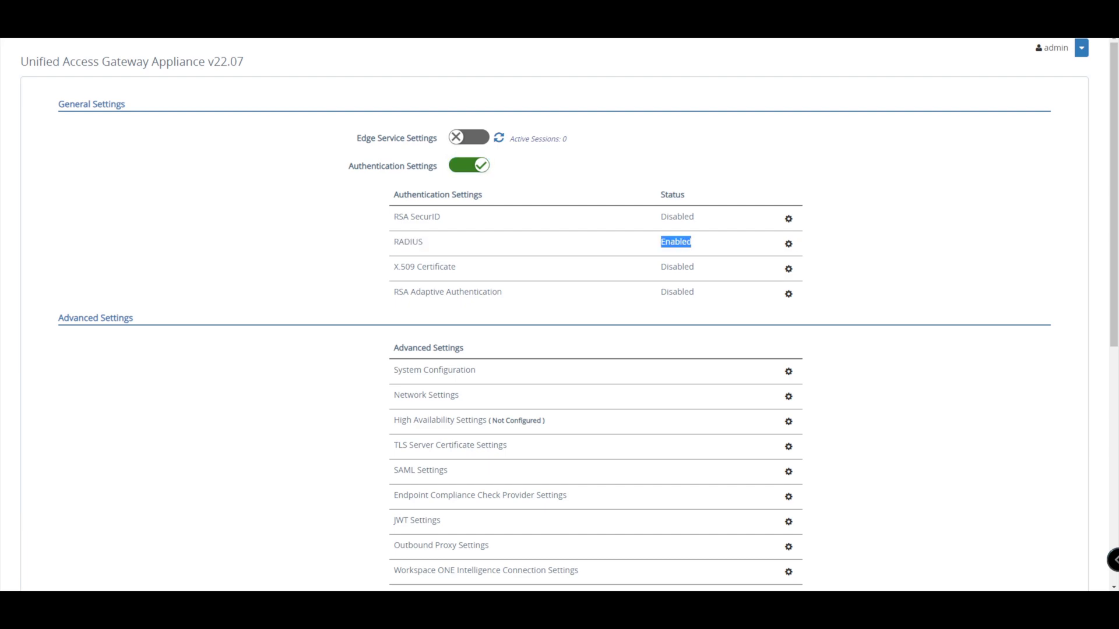
{"action": "left_click", "coordinate": [788, 244]}
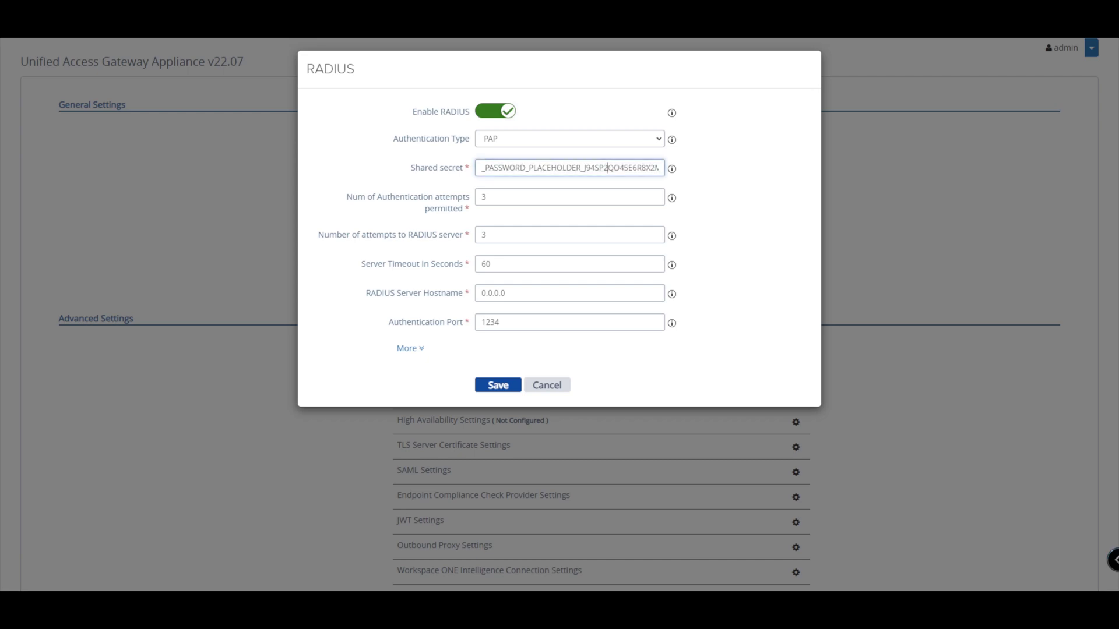
- Replace the RADIUS shared secret with the new value and set authentication attempts to 3
{"action": "key", "text": "ctrl+a"}
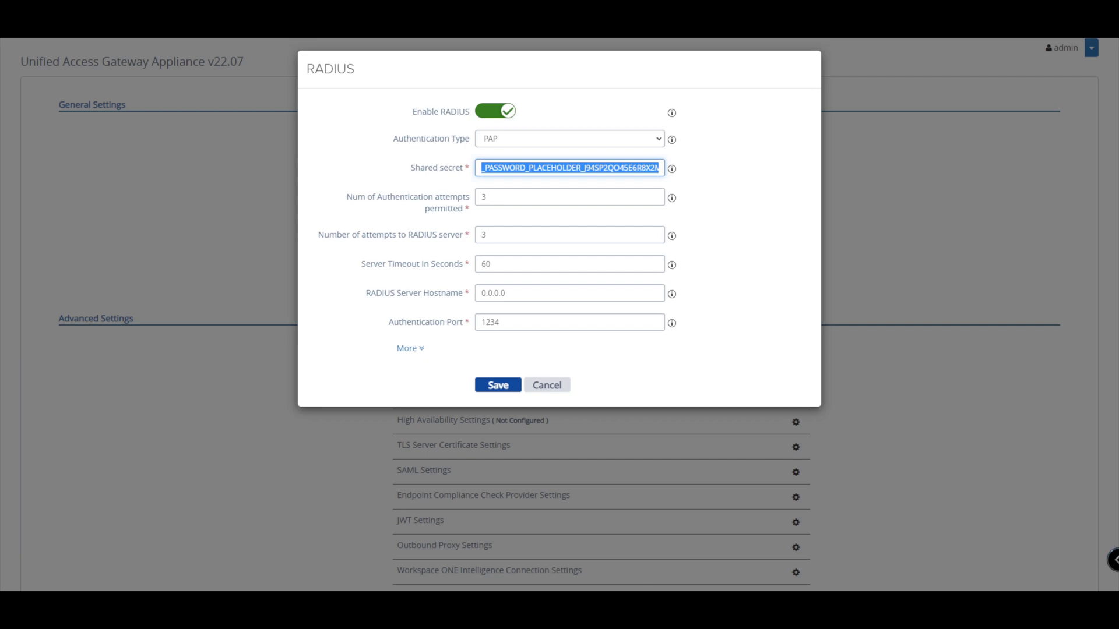
{"action": "left_click", "coordinate": [487, 168]}
{"action": "key", "text": "ctrl+a"}
{"action": "type", "text": "uagdemo"}
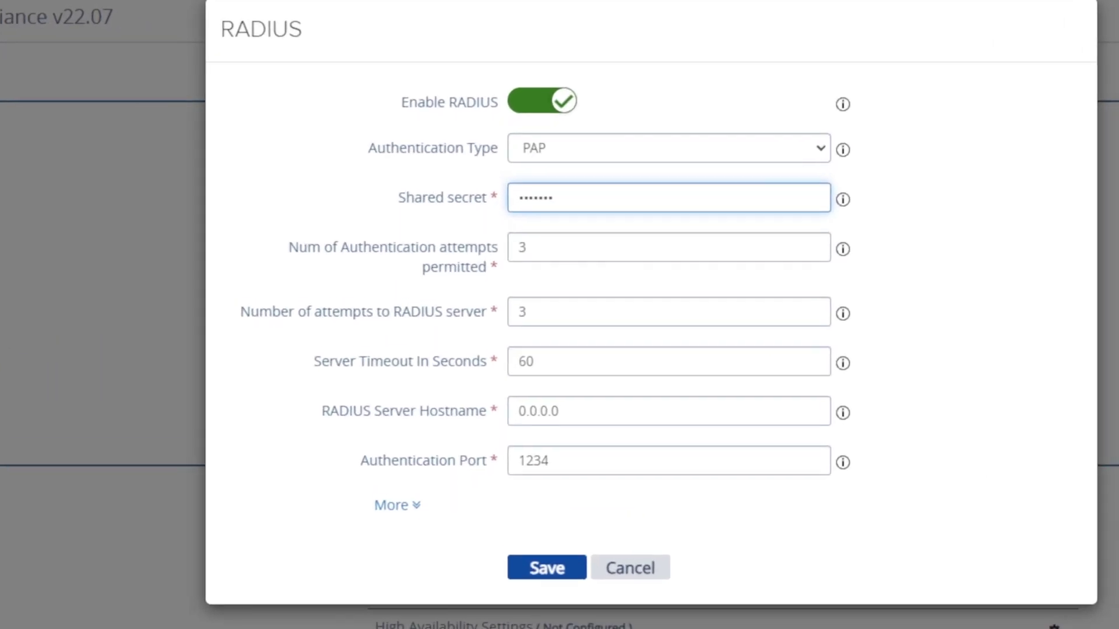
{"action": "key", "text": "Tab"}
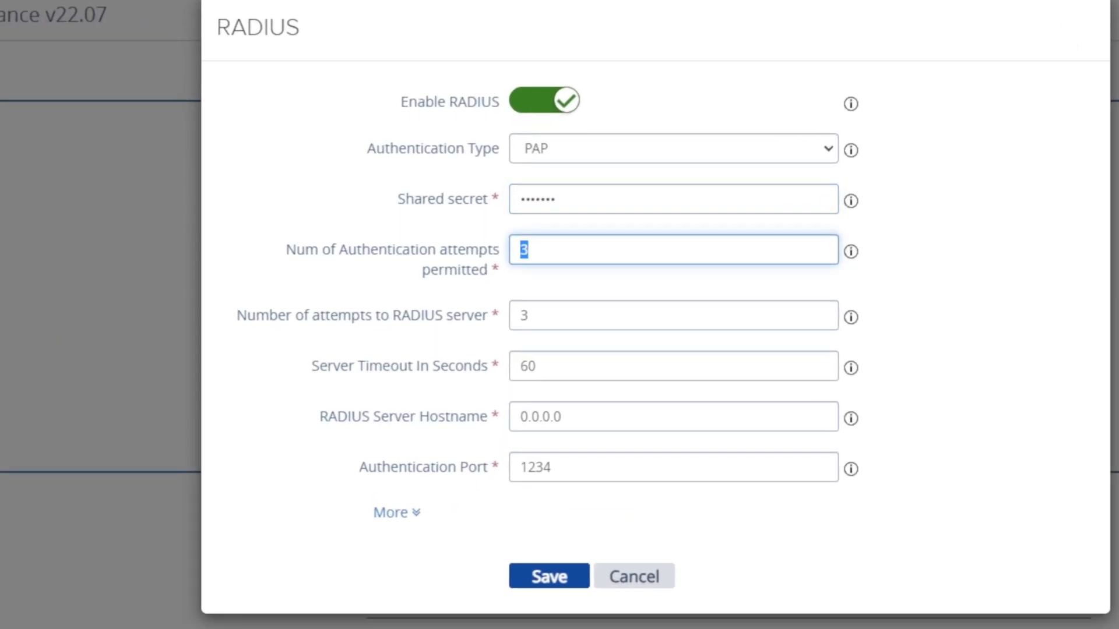
{"action": "type", "text": "3"}
- Enter RADIUS server 150.1.7.199 with authentication port 1812, reveal more options, and save
{"action": "left_click", "coordinate": [540, 416]}
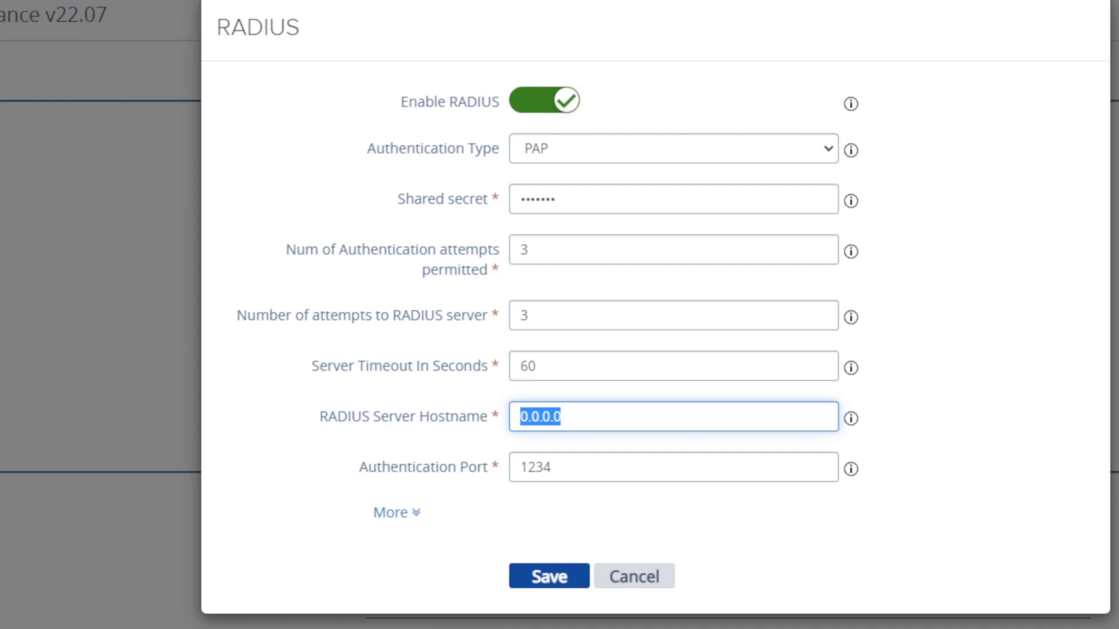
{"action": "type", "text": "150.1.7"}
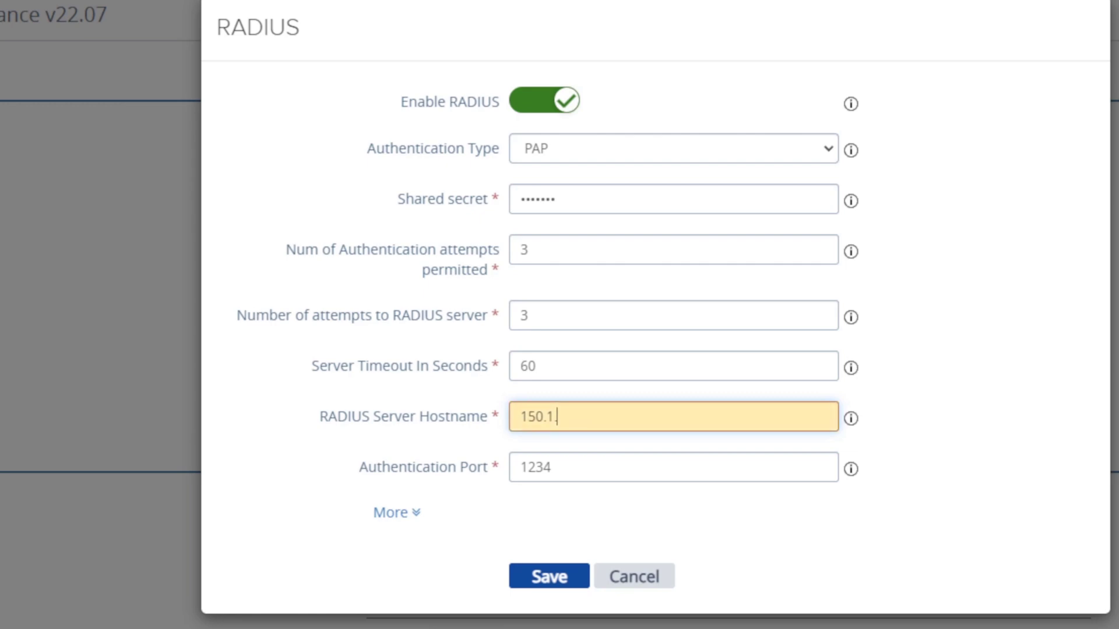
{"action": "type", "text": ".199"}
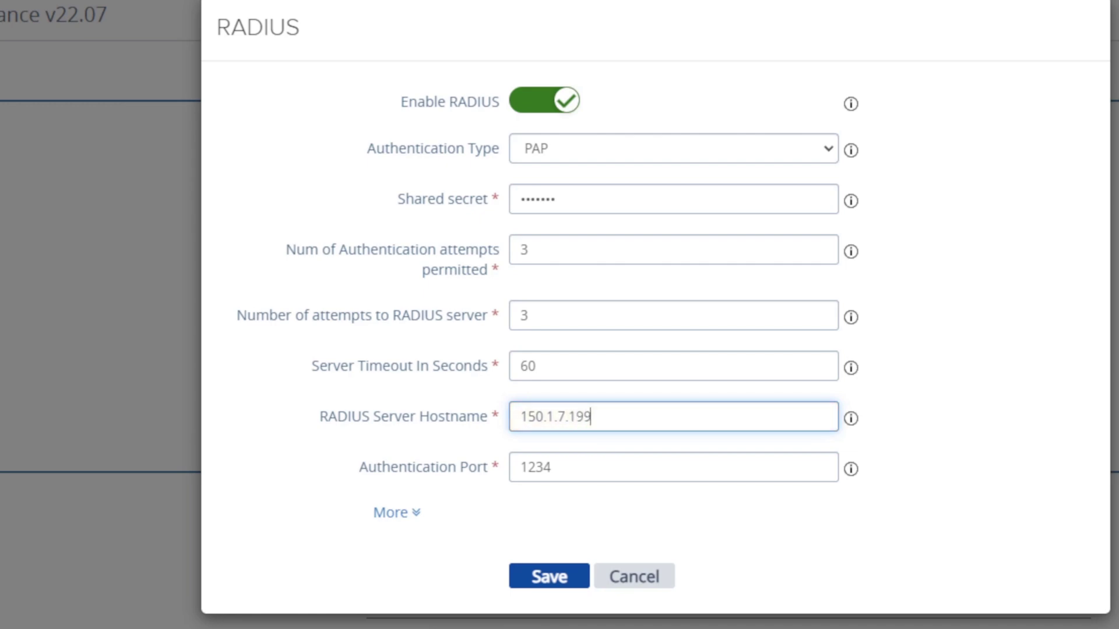
{"action": "key", "text": "Tab"}
{"action": "type", "text": "1812"}
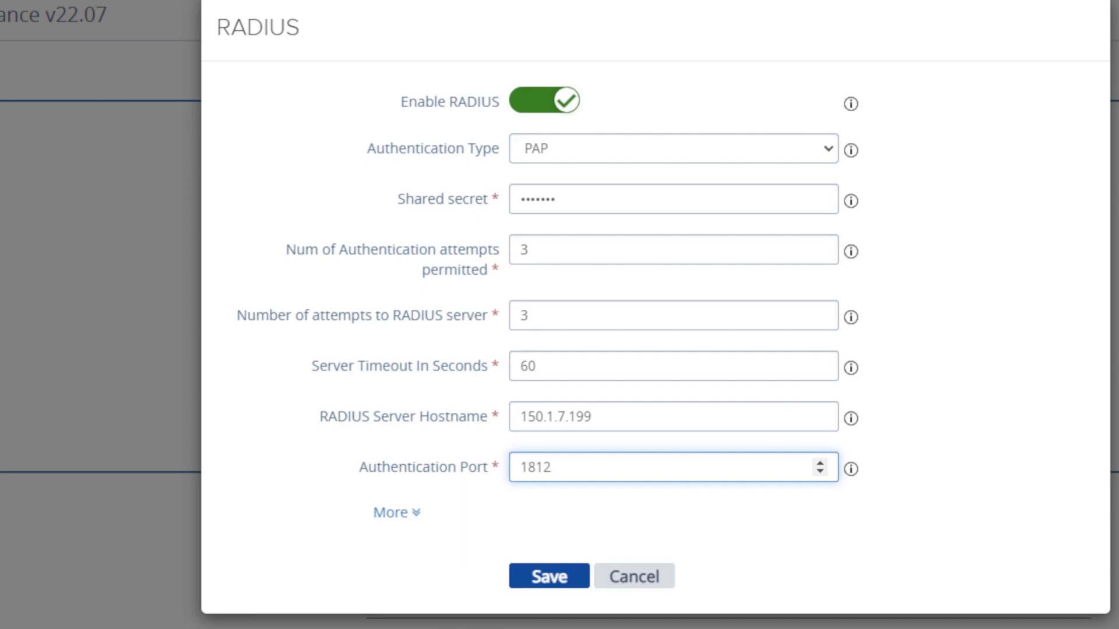
{"action": "key", "text": "Tab"}
{"action": "key", "text": "Return"}
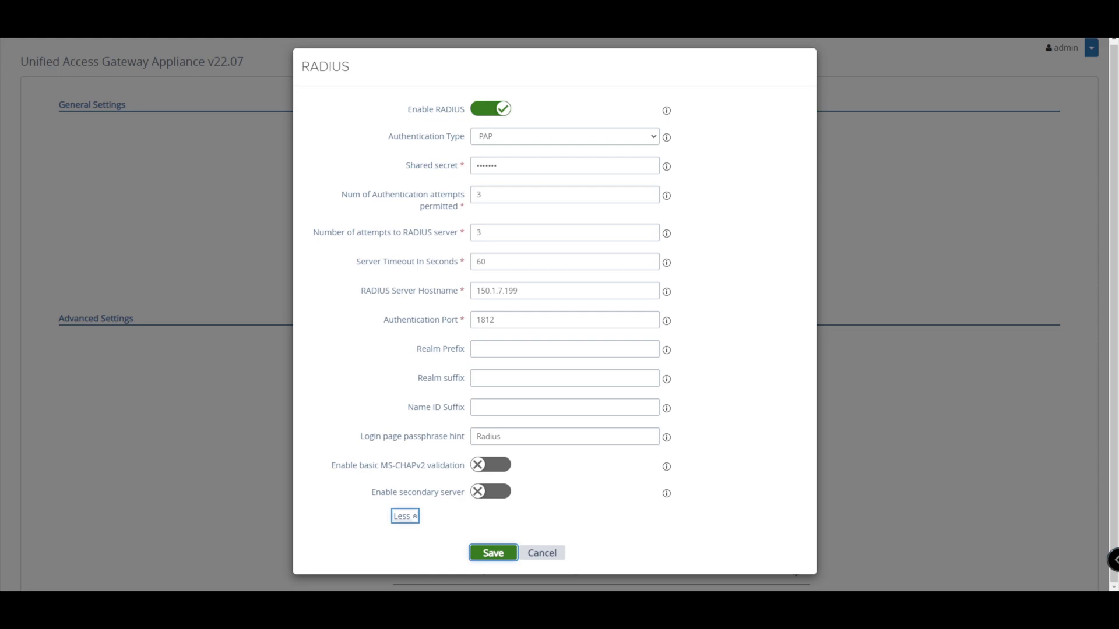
{"action": "key", "text": "Return"}
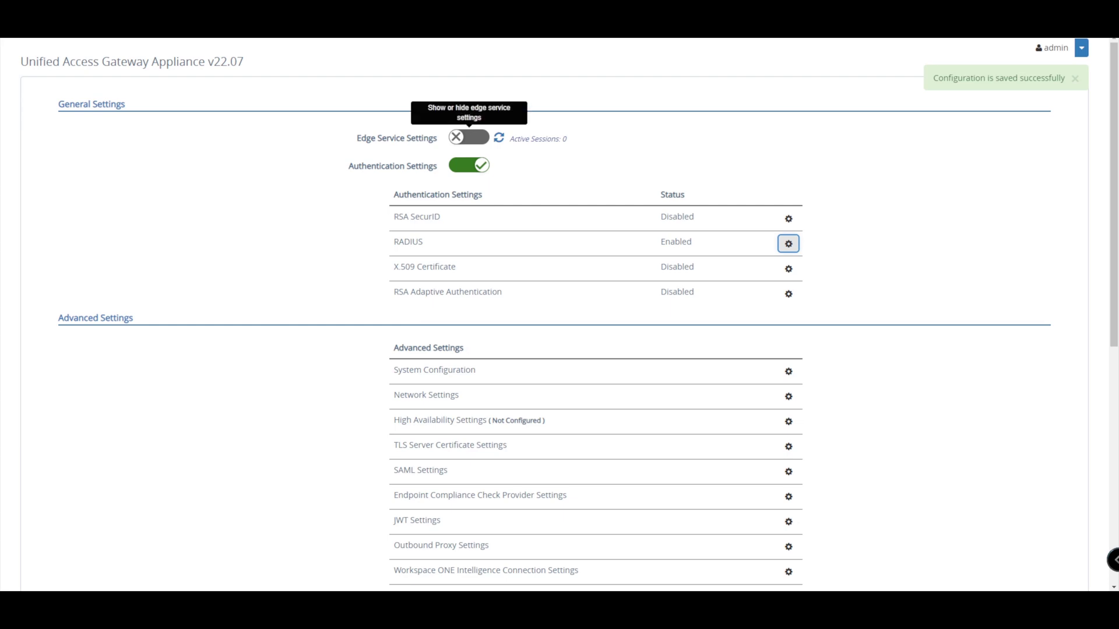
- Enable Edge Service Settings and expand all the Horizon Settings fields
{"action": "left_click", "coordinate": [469, 138]}
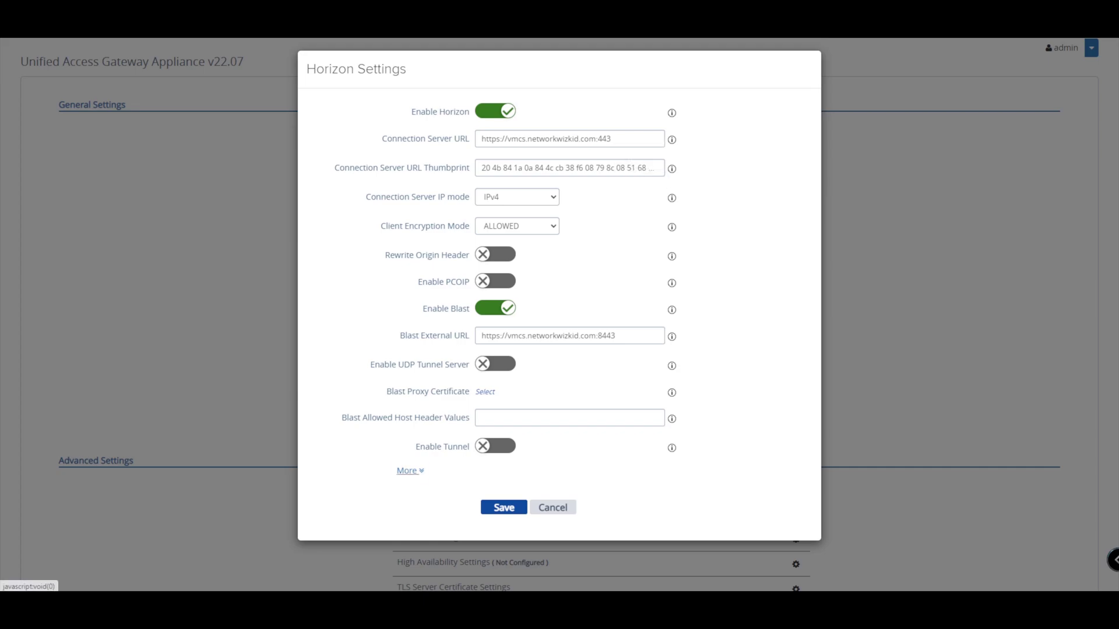
{"action": "left_click", "coordinate": [410, 471]}
{"action": "scroll", "coordinate": [410, 470], "scroll_direction": "down", "scroll_amount": 2}
{"action": "scroll", "coordinate": [410, 471], "scroll_direction": "up", "scroll_amount": 1}
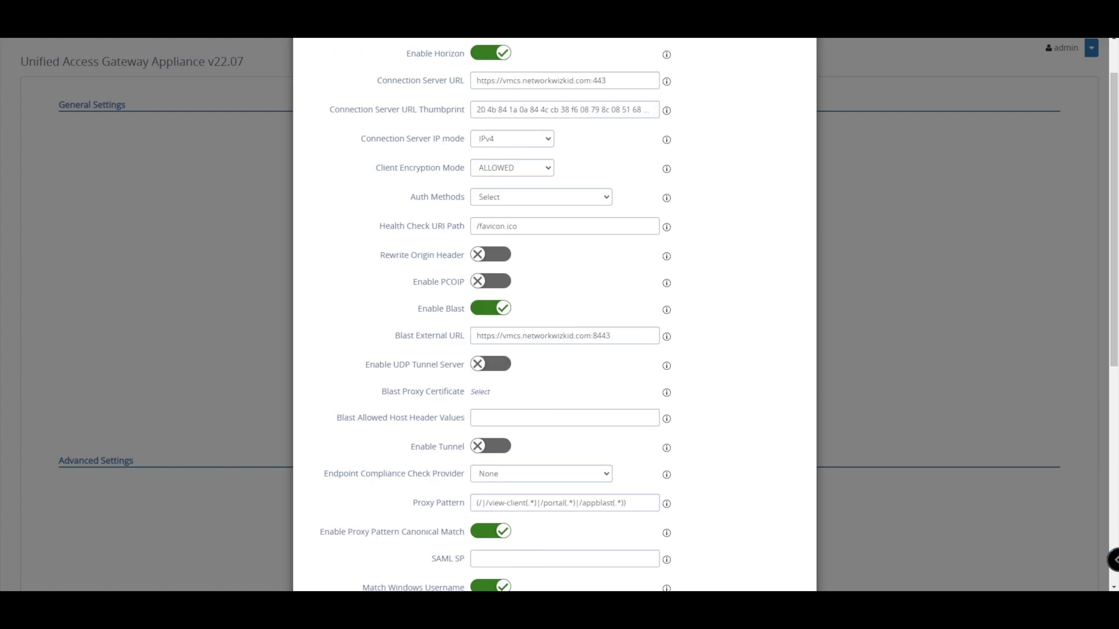
- Change the Horizon edge service's Auth Methods to RADIUS and review the remaining fields
{"action": "left_click", "coordinate": [541, 197]}
{"action": "key", "text": "Down"}
{"action": "key", "text": "Down"}
{"action": "key", "text": "Down"}
{"action": "key", "text": "Down"}
{"action": "key", "text": "Down"}
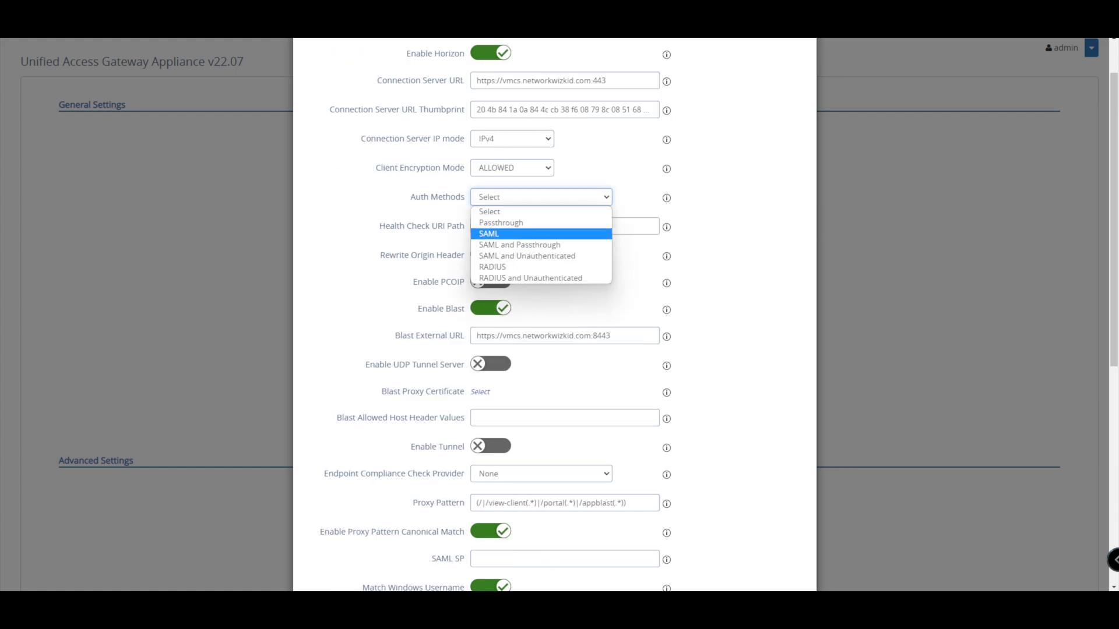
{"action": "key", "text": "Return"}
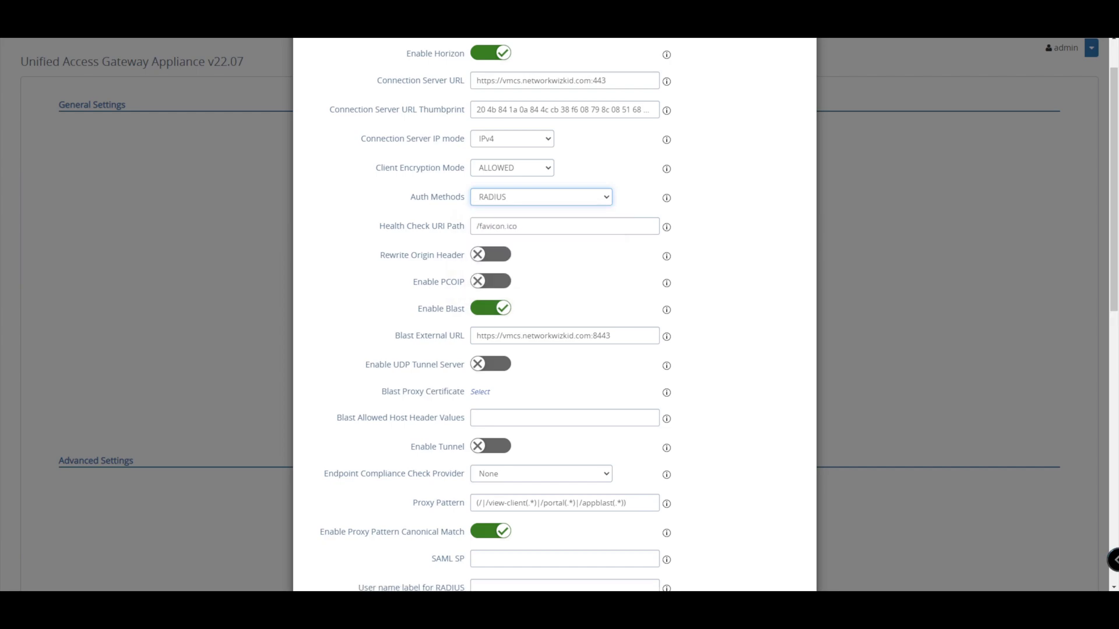
{"action": "scroll", "coordinate": [553, 315], "scroll_direction": "up", "scroll_amount": 1}
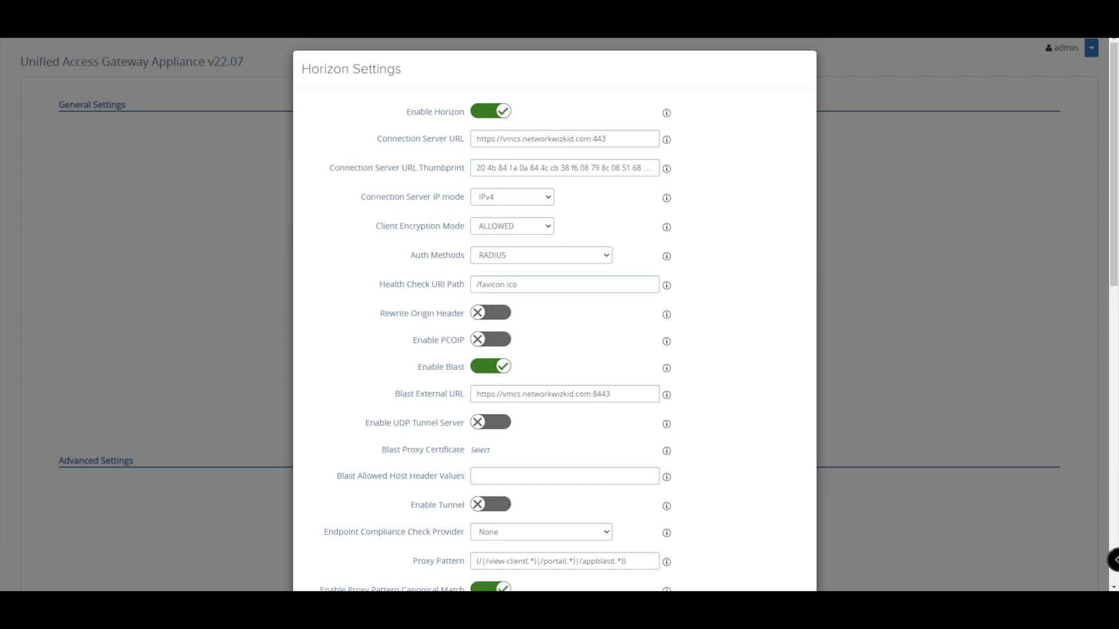
{"action": "scroll", "coordinate": [553, 315], "scroll_direction": "down", "scroll_amount": 3}
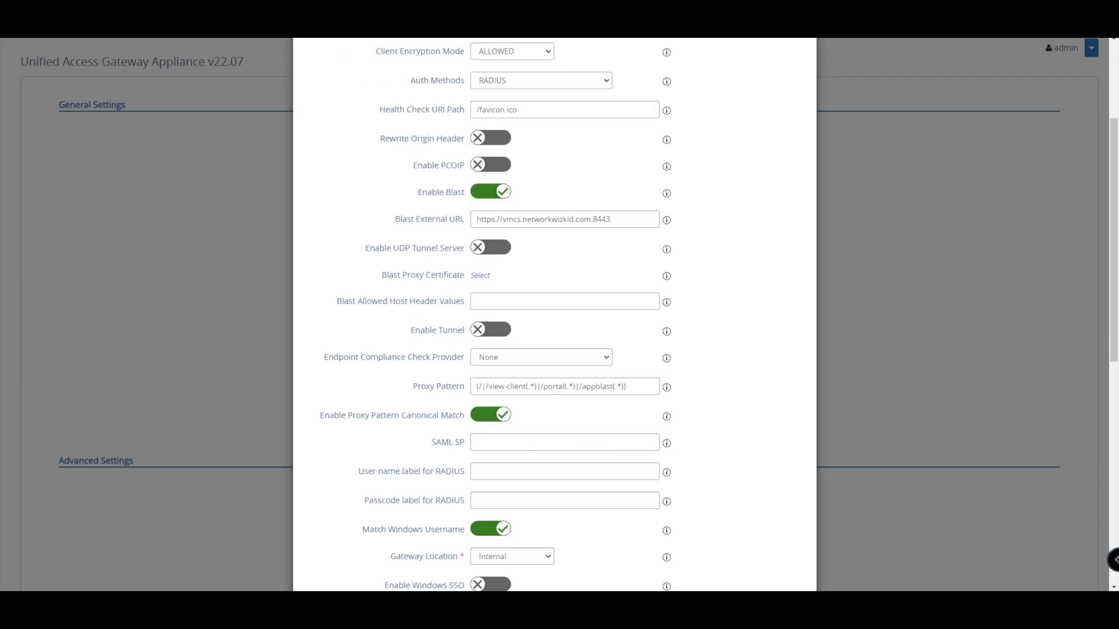
{"action": "scroll", "coordinate": [554, 315], "scroll_direction": "down", "scroll_amount": 2}
{"action": "scroll", "coordinate": [554, 315], "scroll_direction": "down", "scroll_amount": 1}
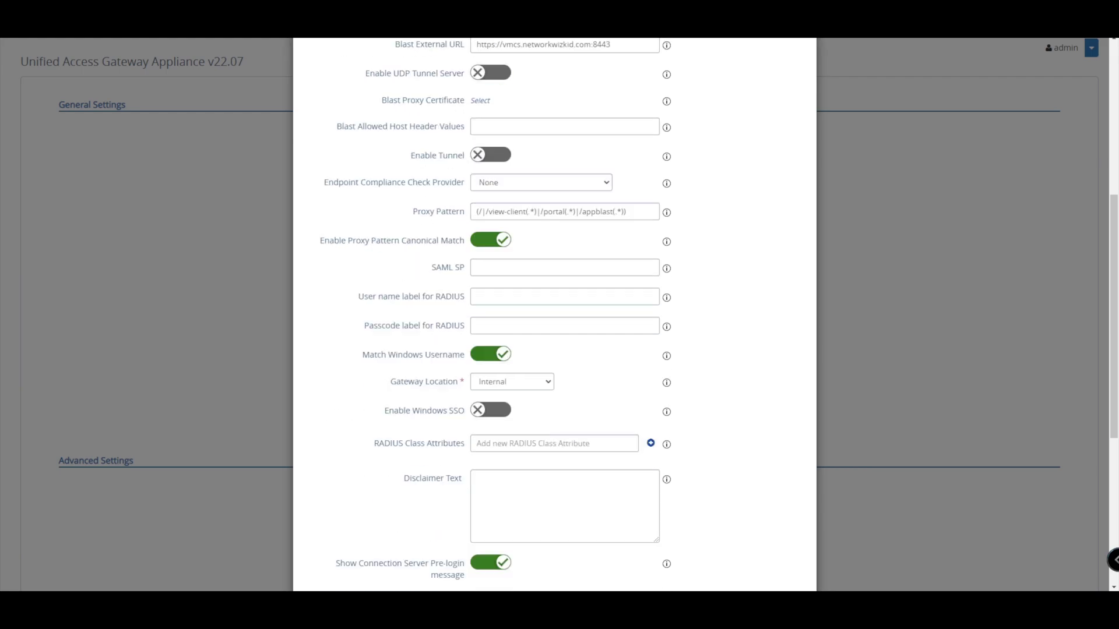
{"action": "scroll", "coordinate": [553, 315], "scroll_direction": "down", "scroll_amount": 1}
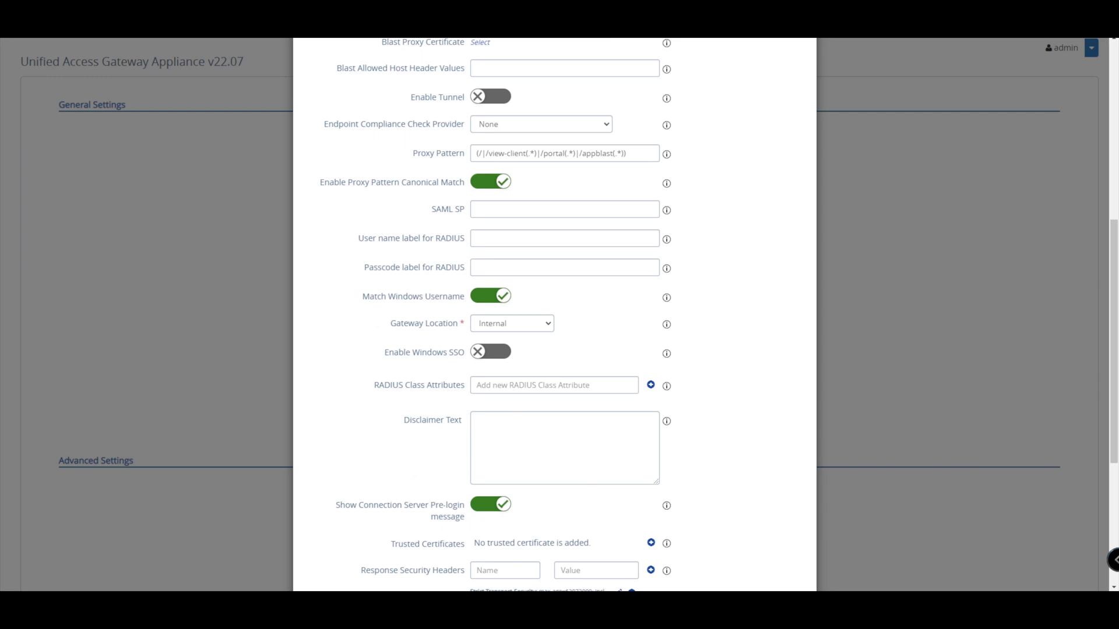
{"action": "mouse_move", "coordinate": [495, 296]}
- Turn on Enable Windows SSO and save the Horizon settings
{"action": "left_click", "coordinate": [491, 351]}
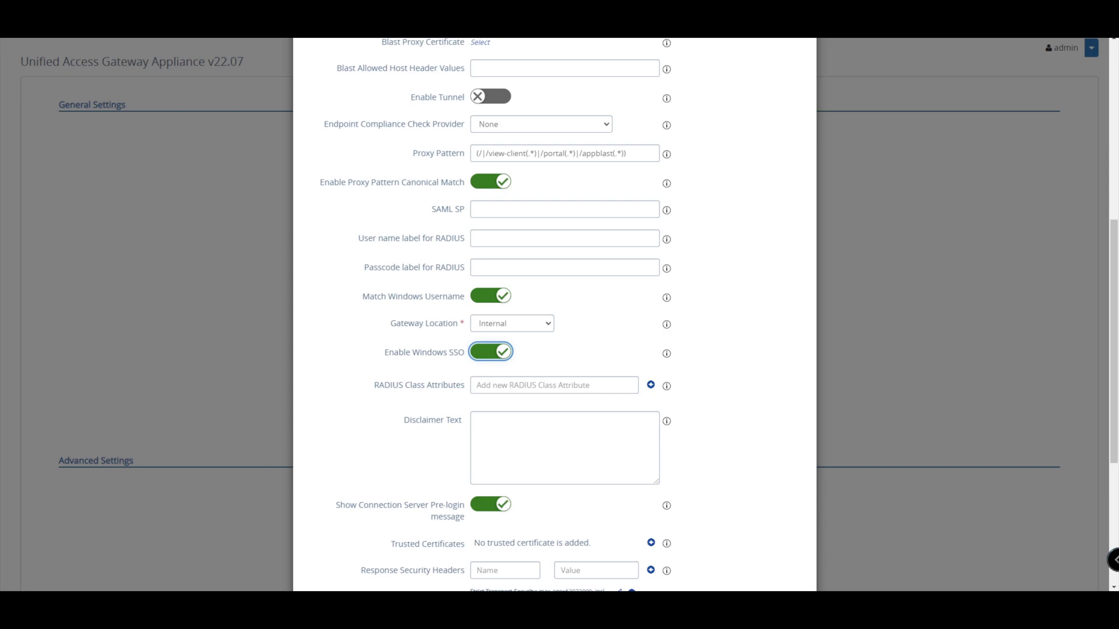
{"action": "scroll", "coordinate": [553, 315], "scroll_direction": "down", "scroll_amount": 5}
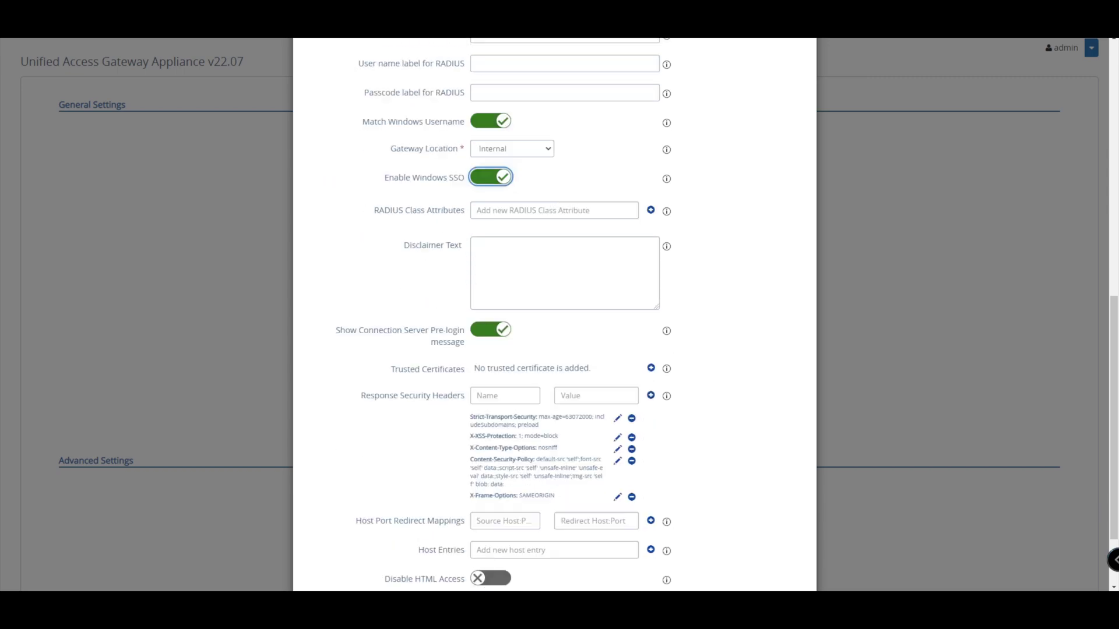
{"action": "key", "text": "Return"}
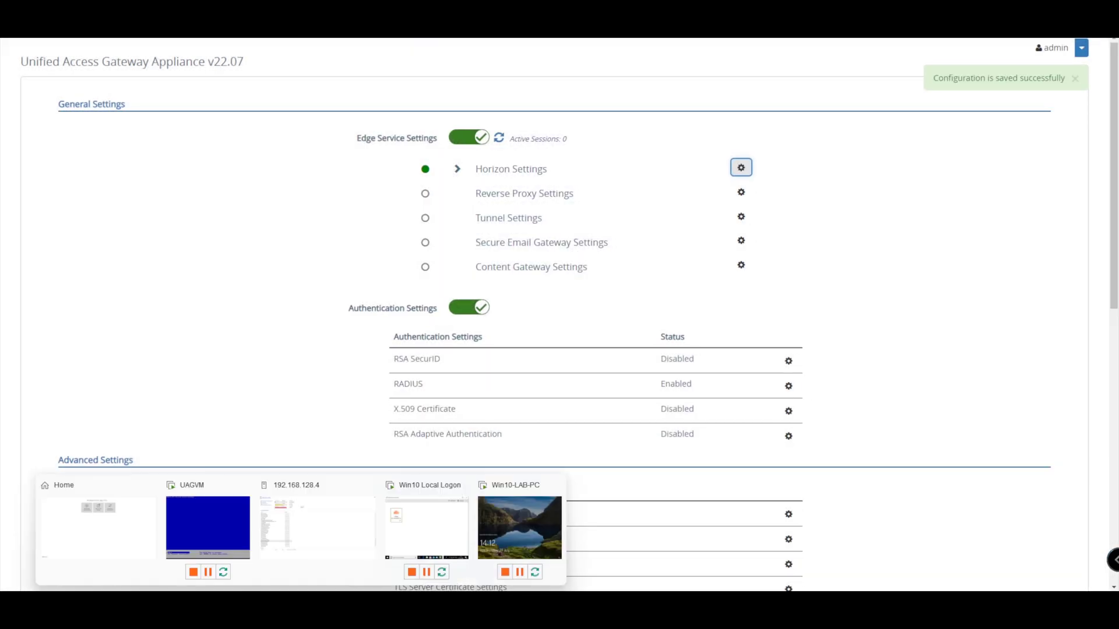
- From the Win10 VM, connect to vmuag.networkwizkid.com, accept the certificate and submit the RADIUS passcode
{"action": "left_click", "coordinate": [424, 524]}
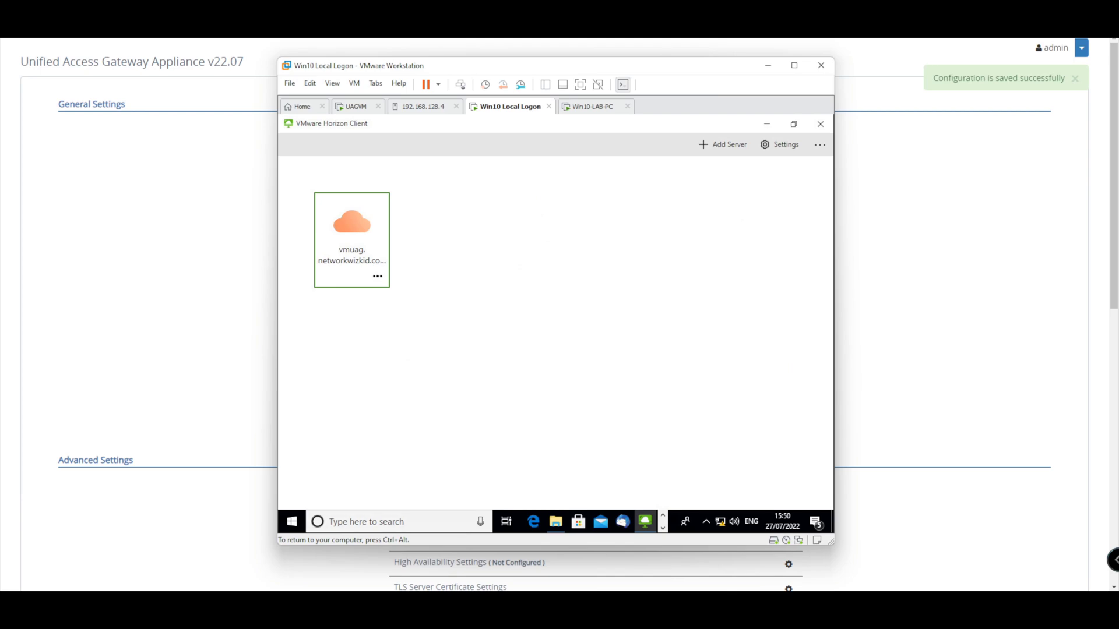
{"action": "key", "text": "Return"}
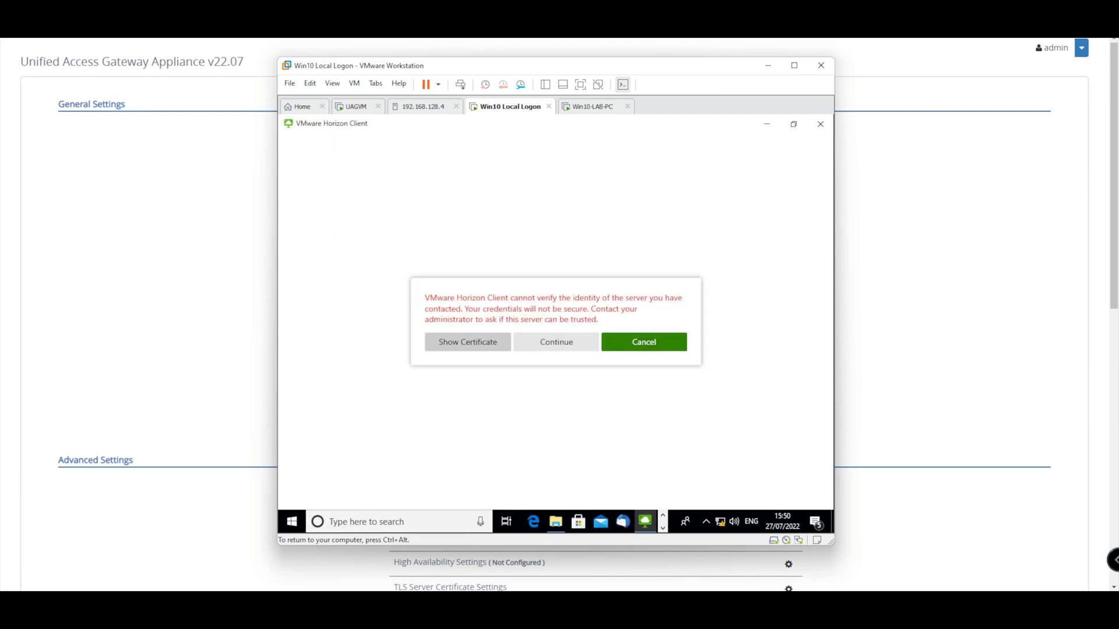
{"action": "left_click", "coordinate": [554, 339]}
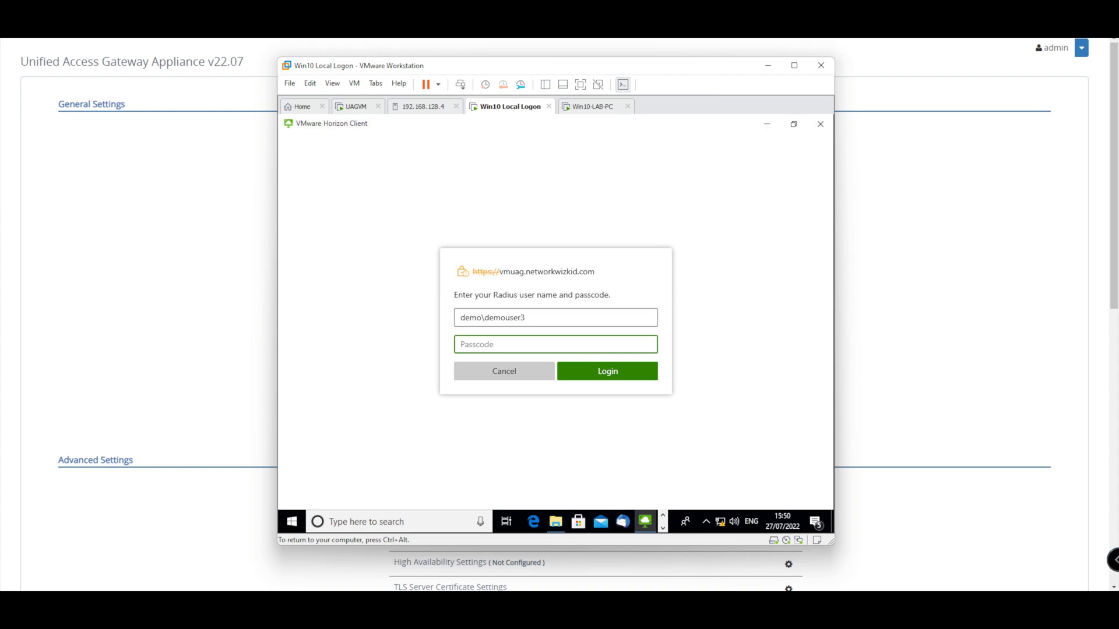
{"action": "type", "text": "*********"}
{"action": "key", "text": "Return"}
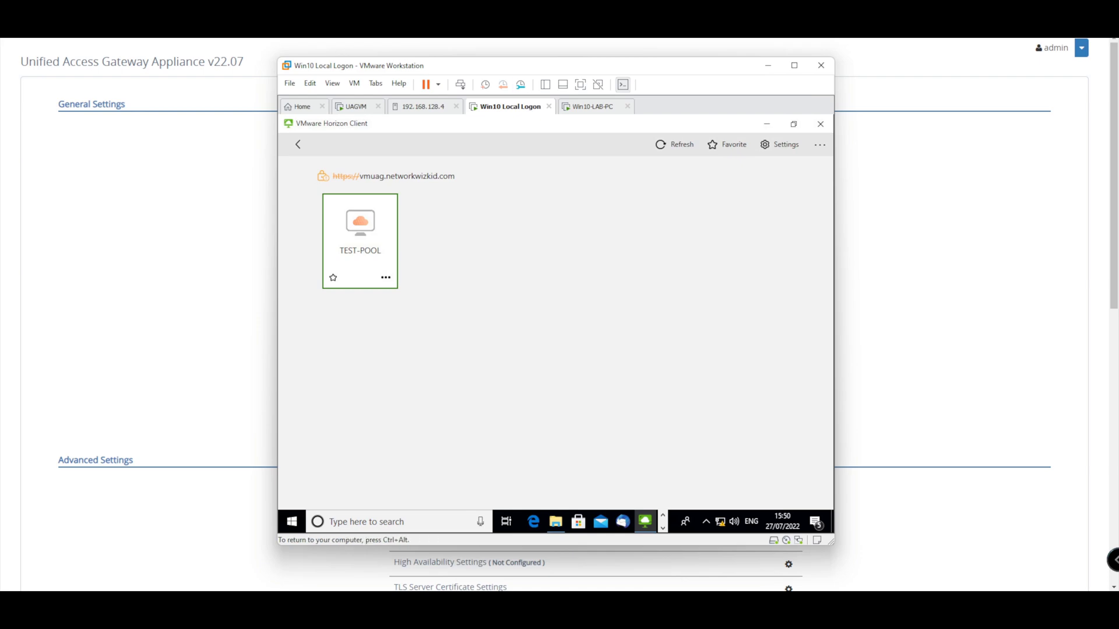
- Log off the Horizon server, reconnect to its RADIUS login prompt, then release the VM's keyboard
{"action": "left_click", "coordinate": [298, 144]}
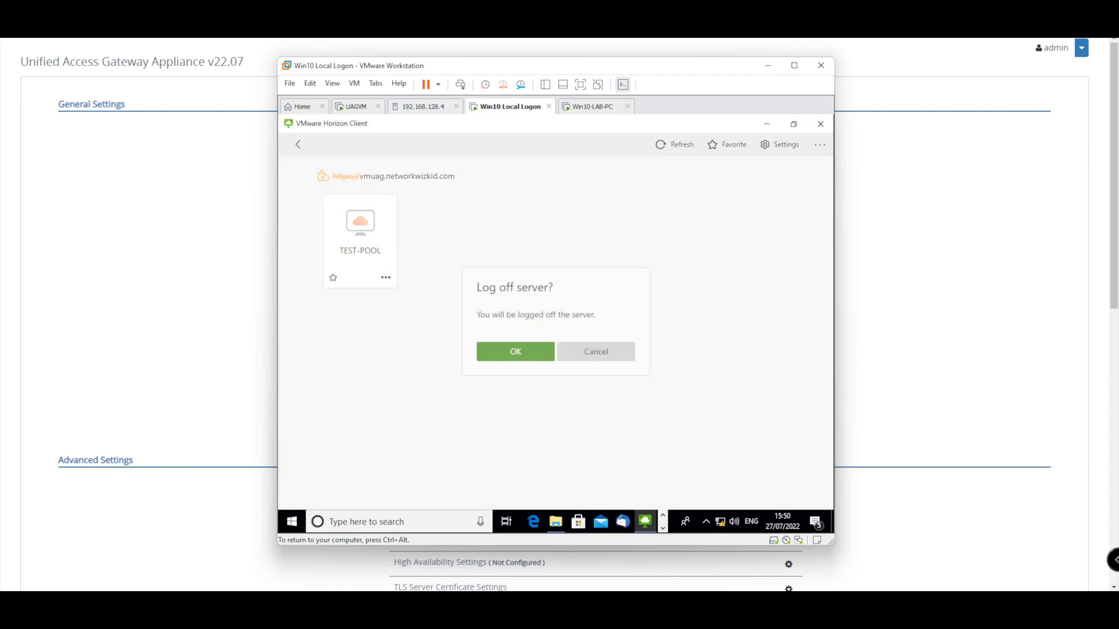
{"action": "key", "text": "Return"}
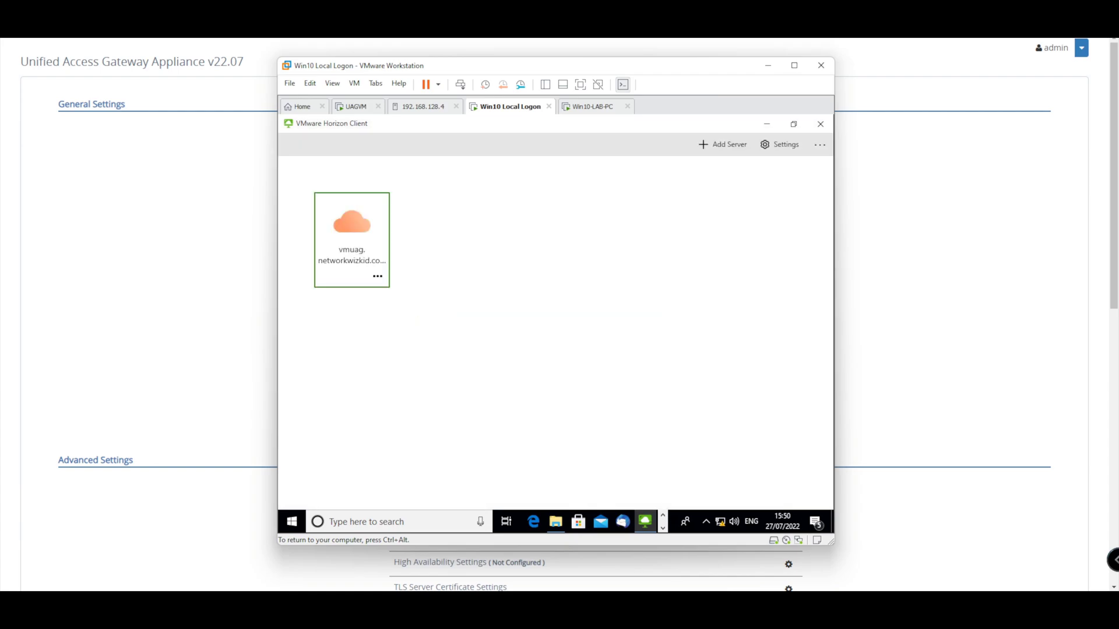
{"action": "key", "text": "Return"}
{"action": "left_click", "coordinate": [556, 342]}
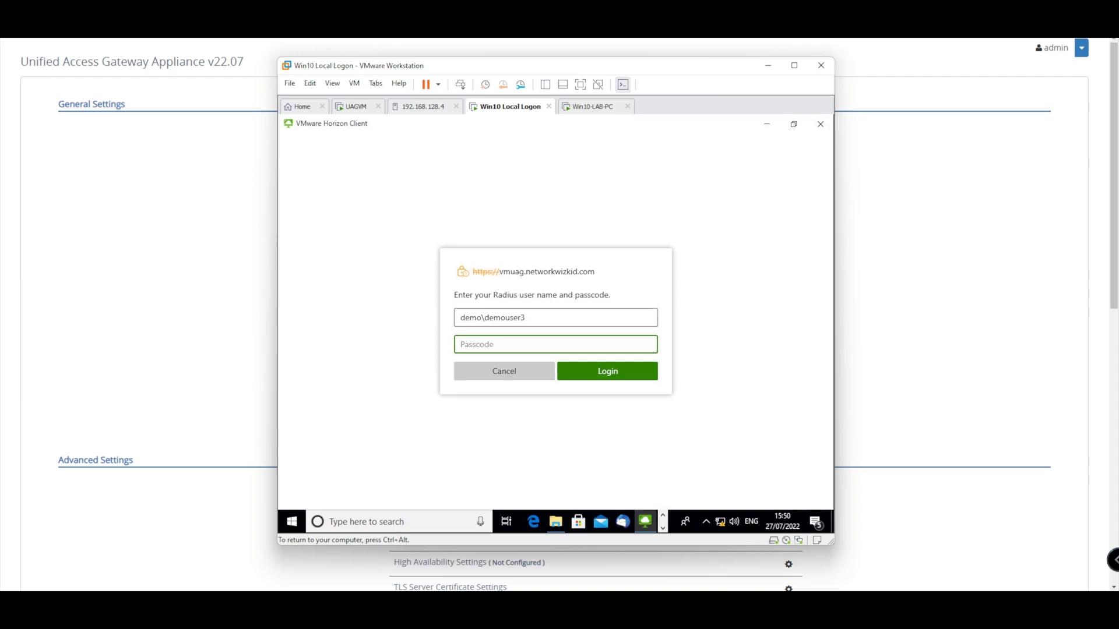
{"action": "double_click", "coordinate": [504, 318]}
{"action": "key", "text": "End"}
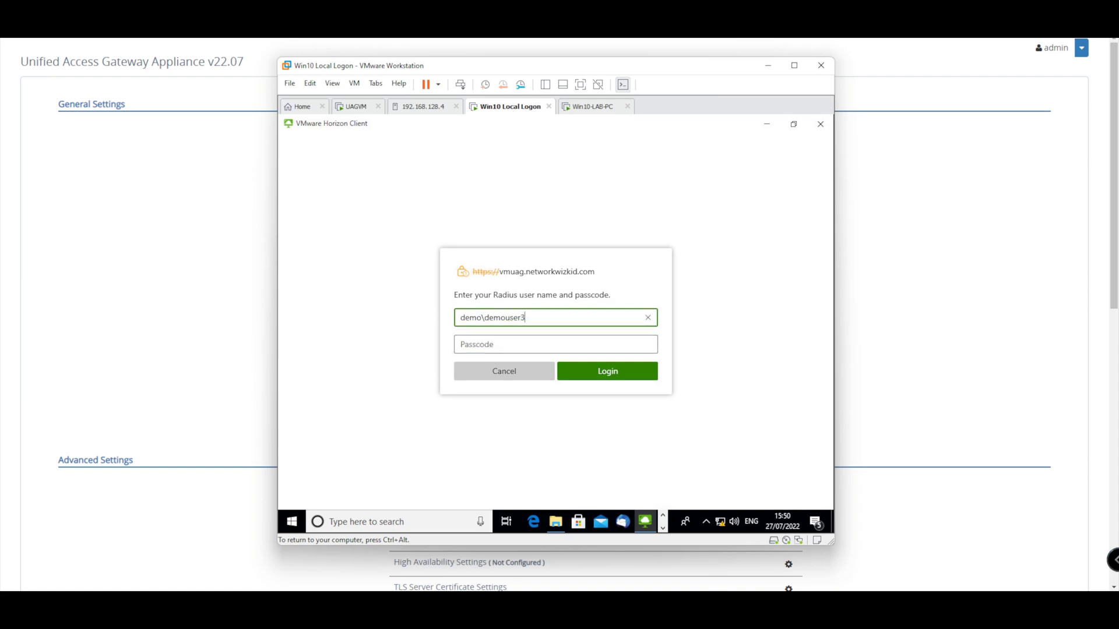
{"action": "key", "text": "ctrl+alt"}
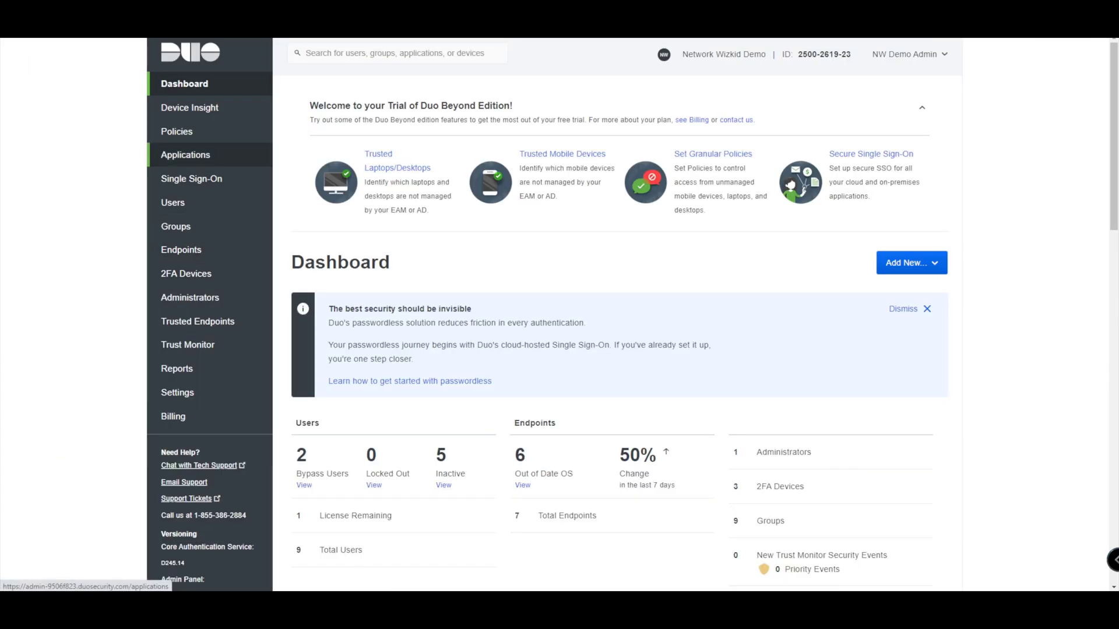
- Open the DEMO-UAG-APP application from the Applications list
{"action": "left_click", "coordinate": [186, 154]}
{"action": "scroll", "coordinate": [185, 154], "scroll_direction": "down", "scroll_amount": 2}
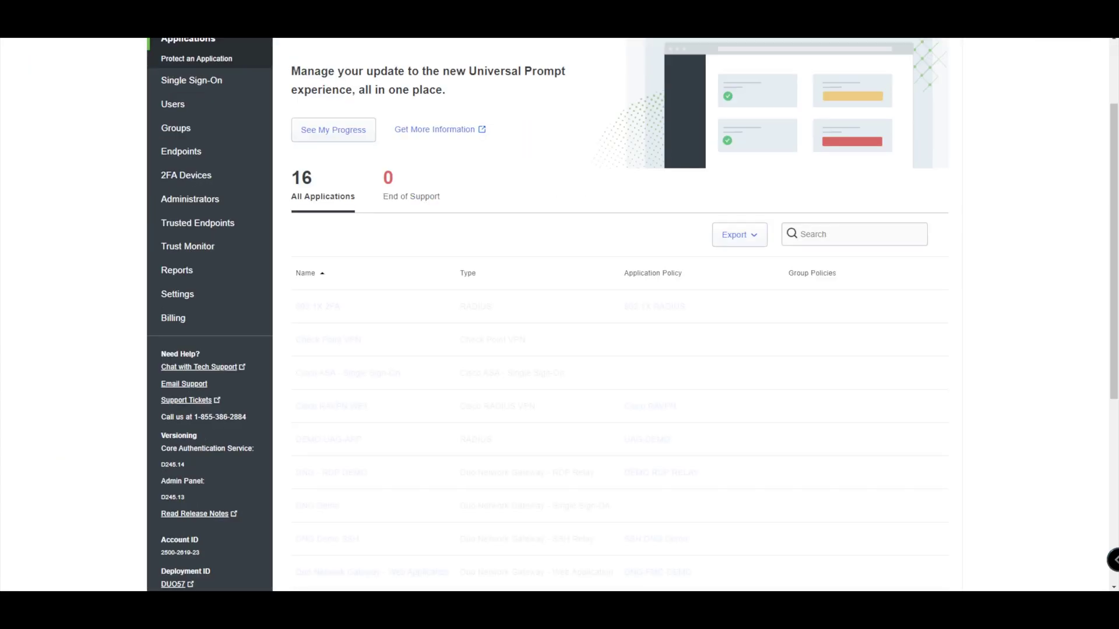
{"action": "left_click", "coordinate": [328, 440]}
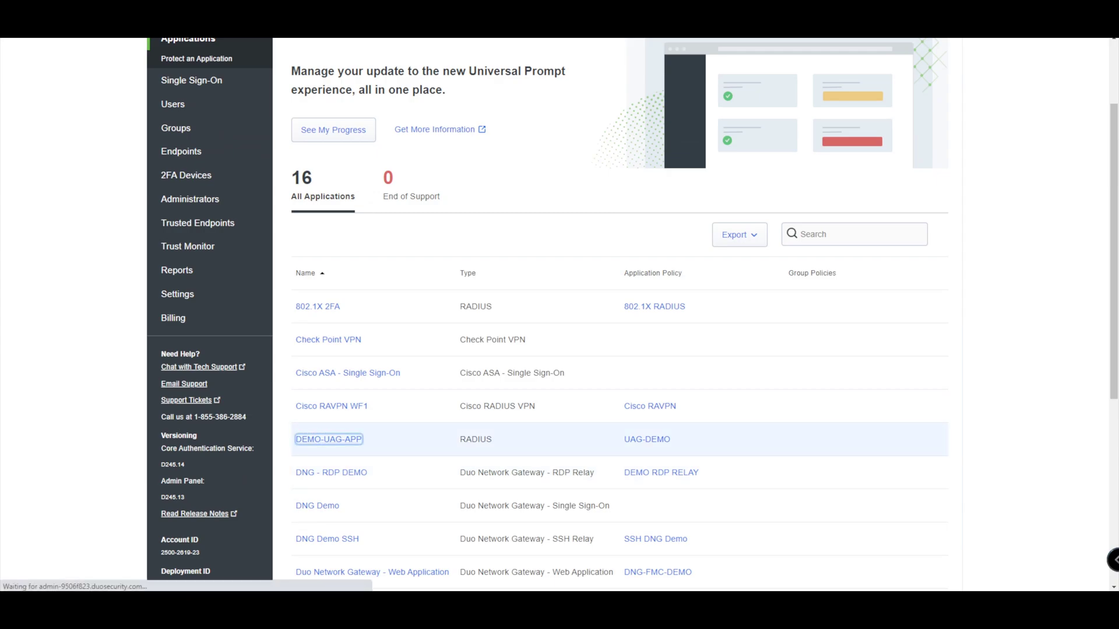
- Highlight the DOMAIN\username example in the Simple username normalization setting
{"action": "scroll", "coordinate": [618, 315], "scroll_direction": "down", "scroll_amount": 9}
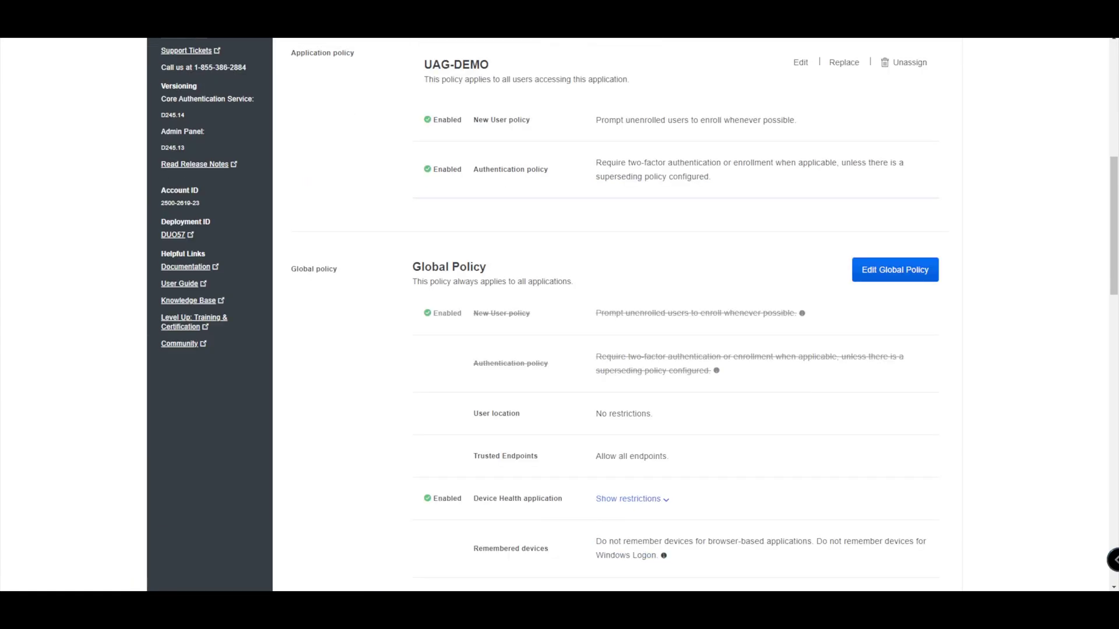
{"action": "scroll", "coordinate": [617, 314], "scroll_direction": "down", "scroll_amount": 15}
{"action": "scroll", "coordinate": [617, 314], "scroll_direction": "down", "scroll_amount": 1}
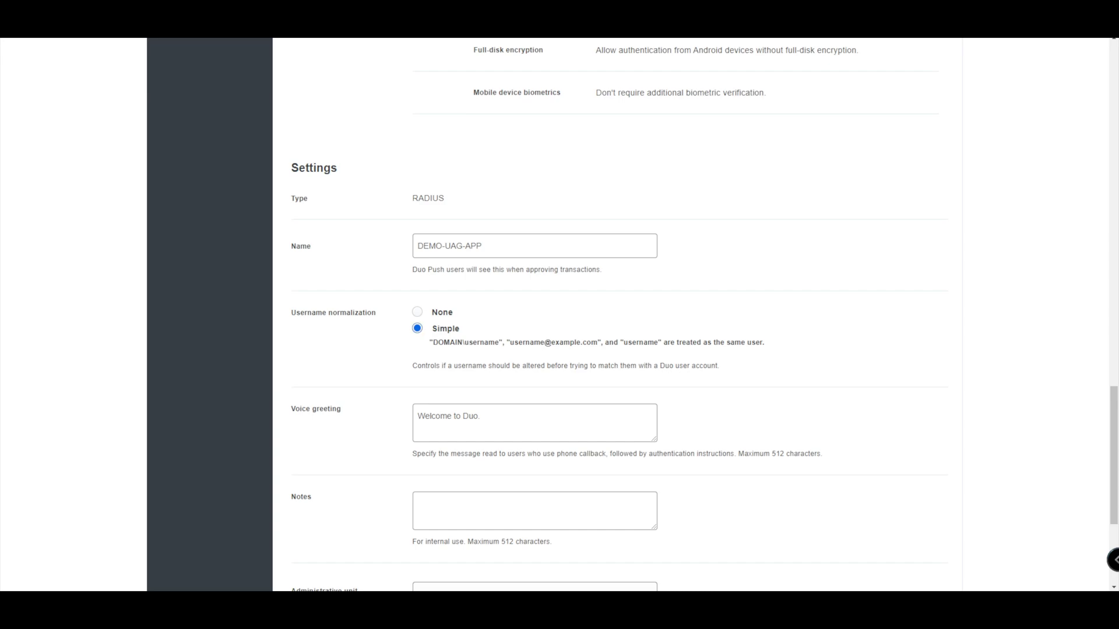
{"action": "left_click_drag", "start_coordinate": [432, 342], "coordinate": [462, 342]}
{"action": "left_click_drag", "start_coordinate": [462, 342], "coordinate": [489, 342]}
{"action": "left_click_drag", "start_coordinate": [473, 342], "coordinate": [499, 342]}
{"action": "scroll", "coordinate": [618, 315], "scroll_direction": "up", "scroll_amount": 20}
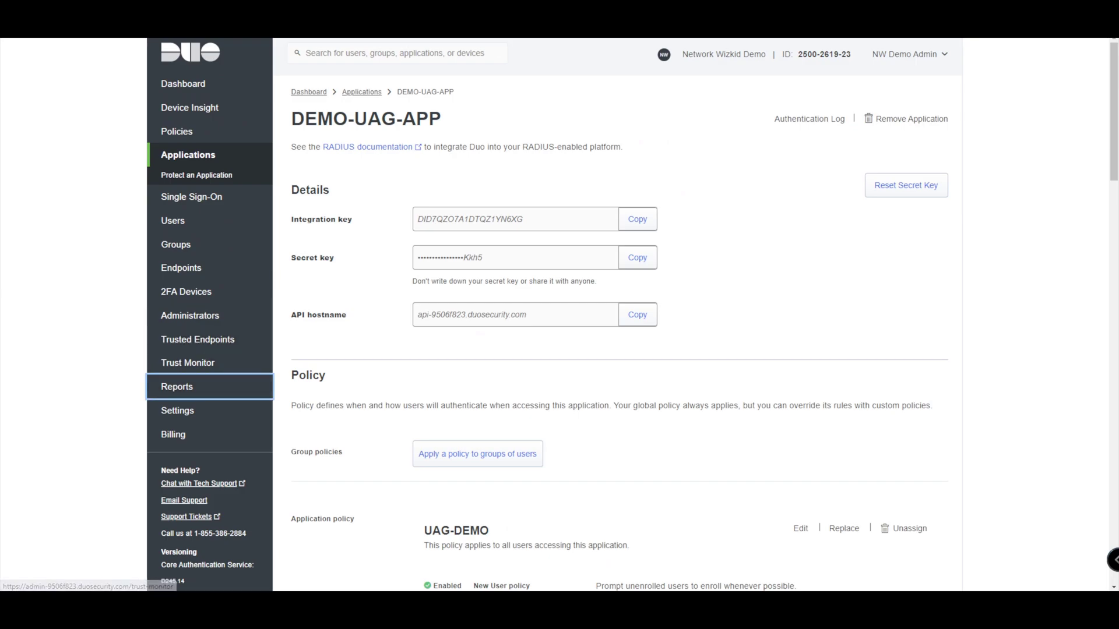
- Open the Authentication Log and highlight the newest granted Duo Push entry for DEMO-UAG-APP
{"action": "left_click", "coordinate": [177, 386]}
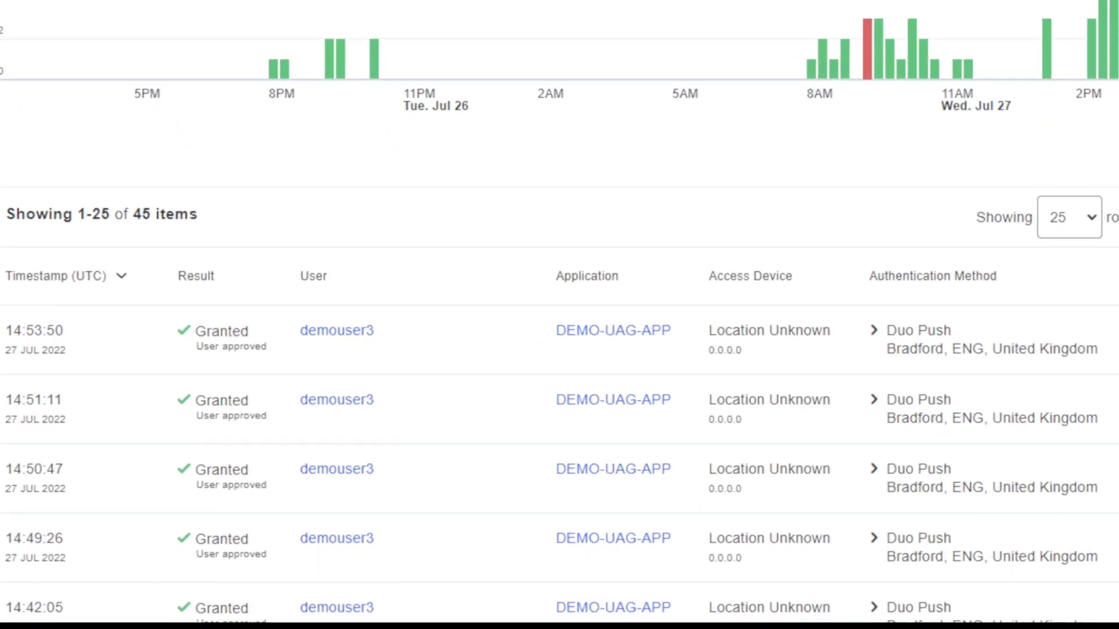
{"action": "left_click_drag", "start_coordinate": [4, 331], "coordinate": [758, 349]}
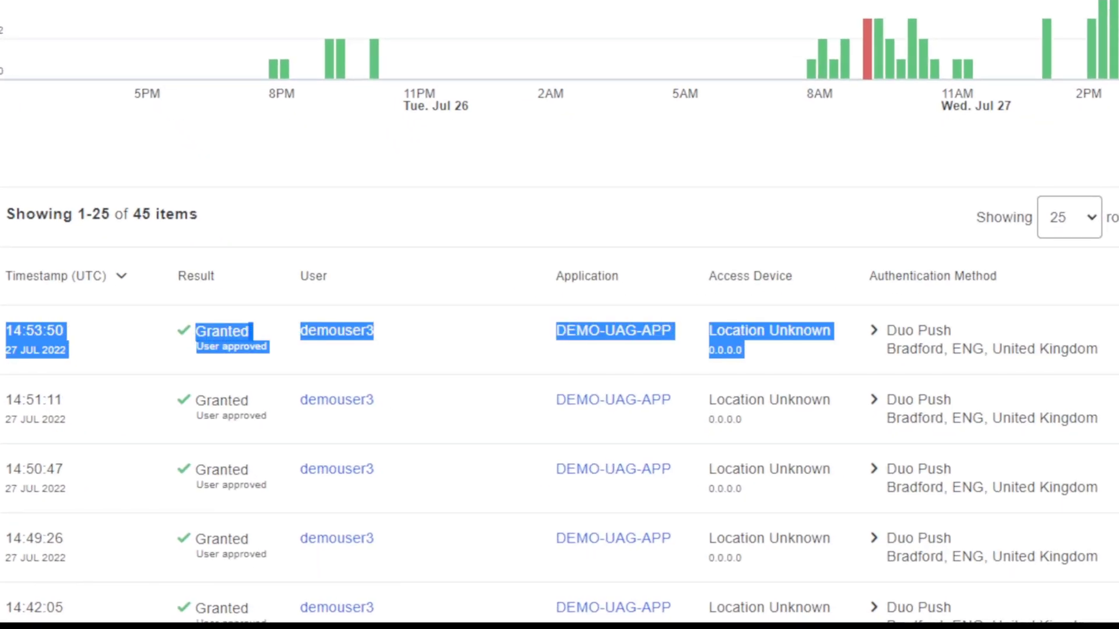